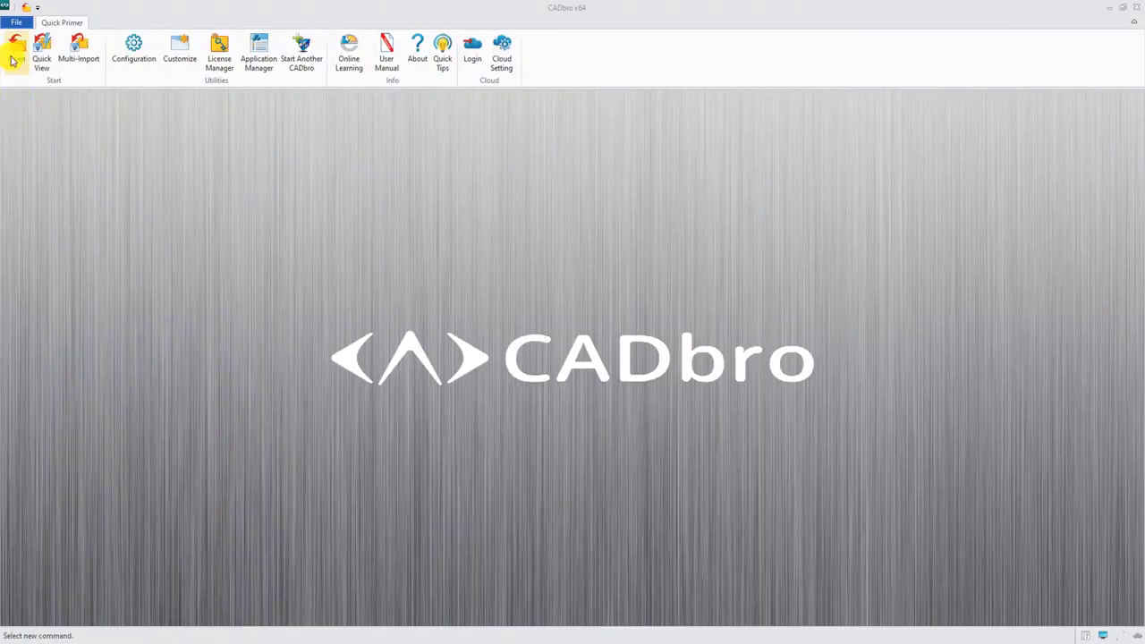
Step: Open 000_gear_differential.CATProduct from the CADbro folder with All Files listed
{"action": "left_click", "coordinate": [12, 60]}
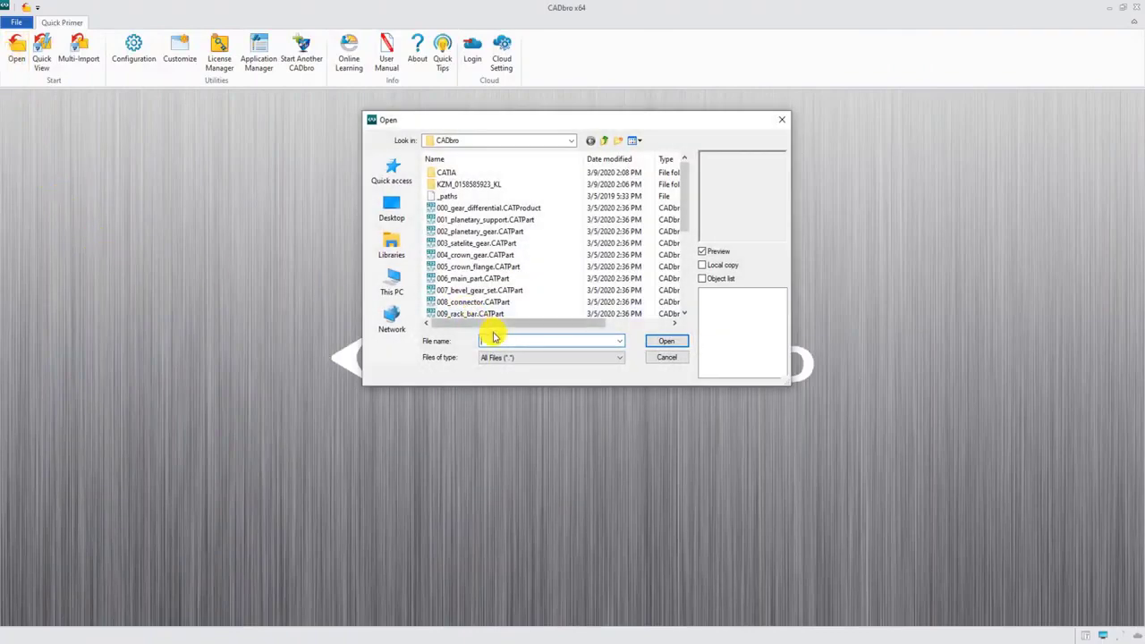
{"action": "left_click", "coordinate": [514, 358]}
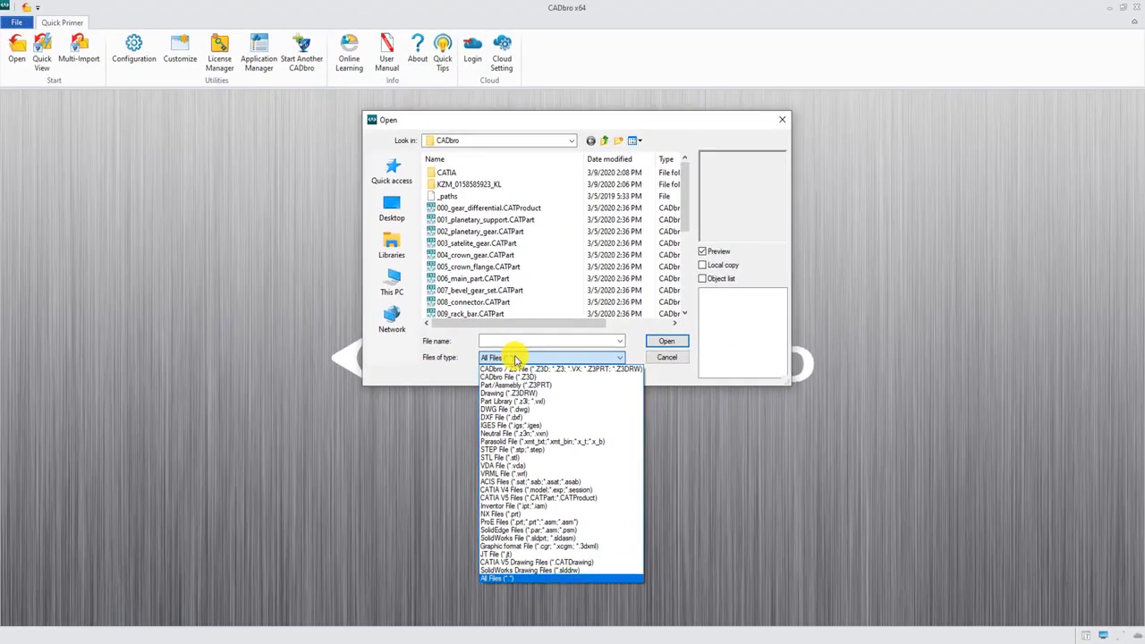
{"action": "left_click", "coordinate": [511, 358]}
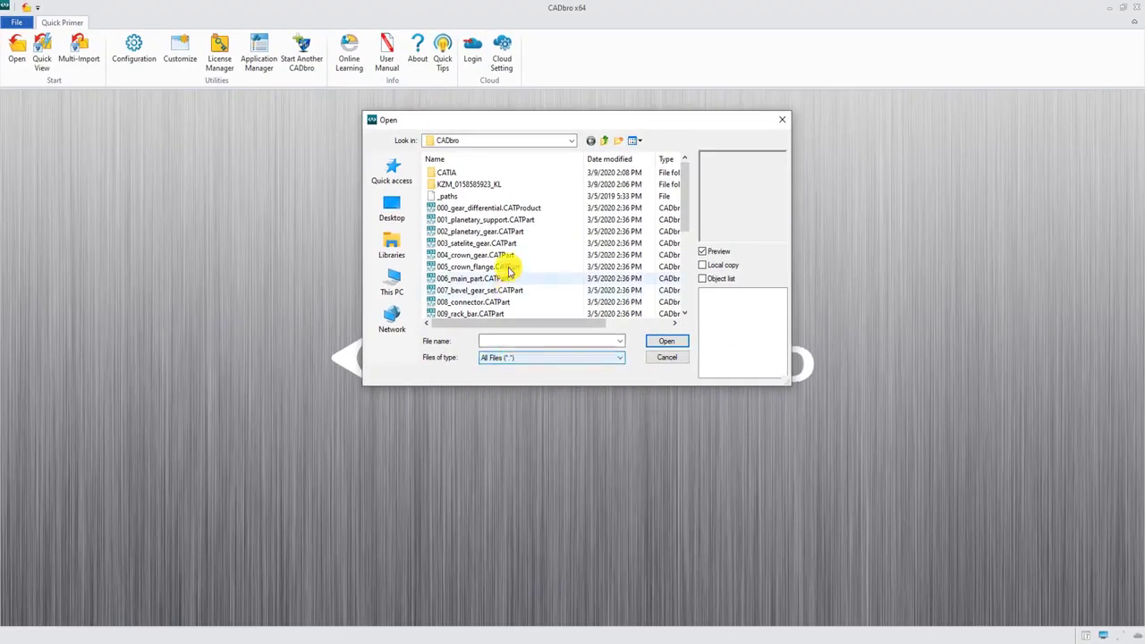
{"action": "double_click", "coordinate": [511, 208]}
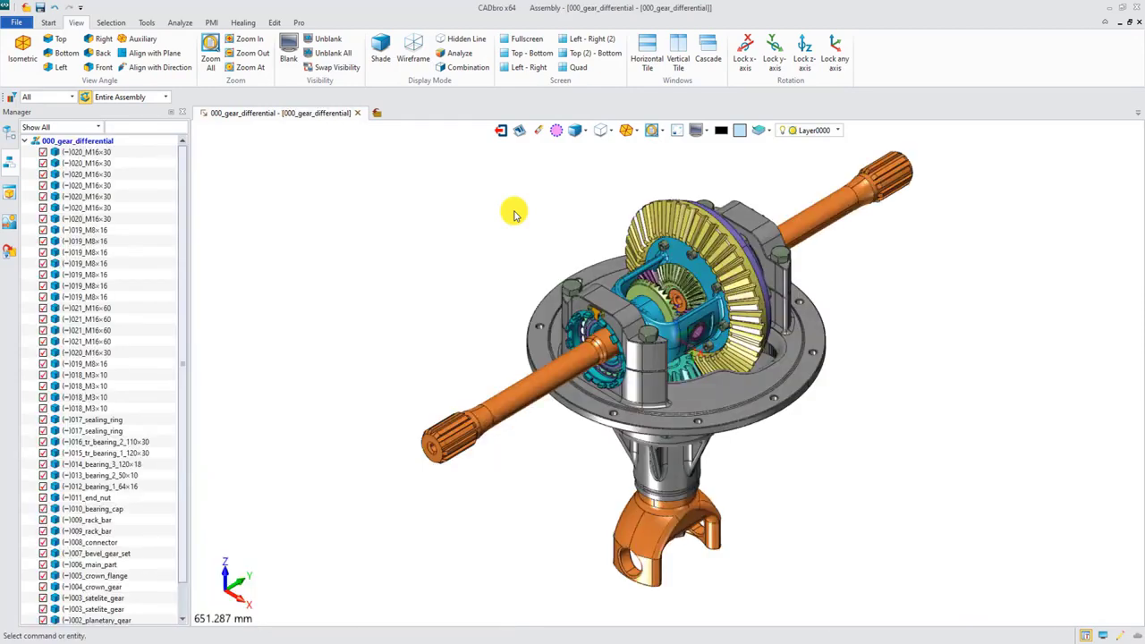
{"action": "left_click", "coordinate": [57, 38]}
{"action": "left_click", "coordinate": [100, 39]}
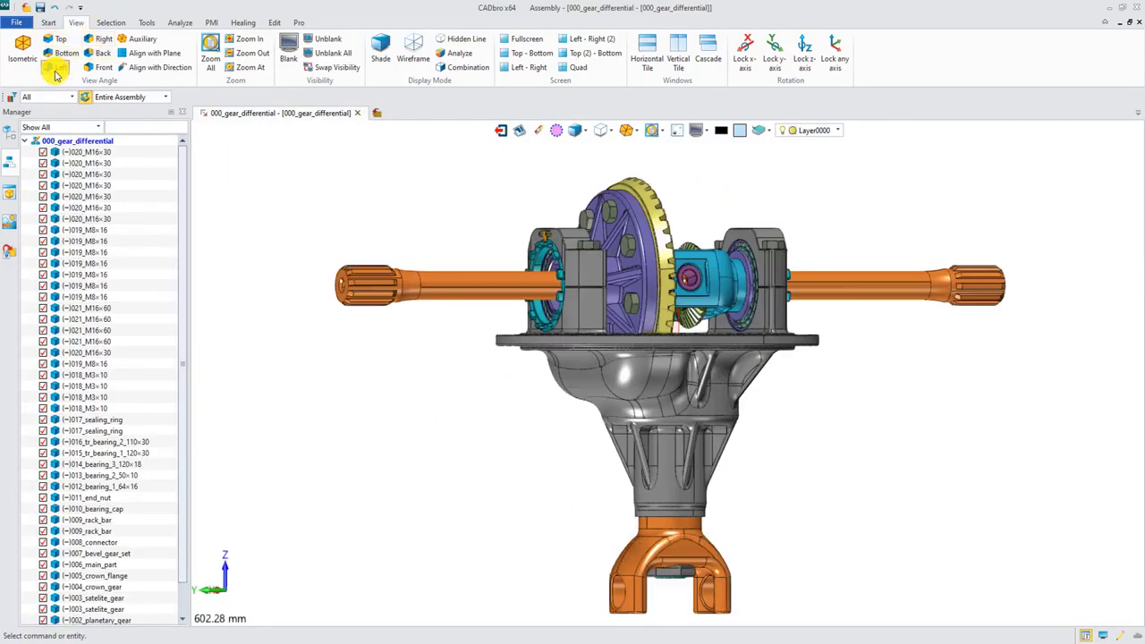
{"action": "left_click", "coordinate": [22, 49]}
{"action": "left_click", "coordinate": [165, 52]}
{"action": "left_click", "coordinate": [631, 251]}
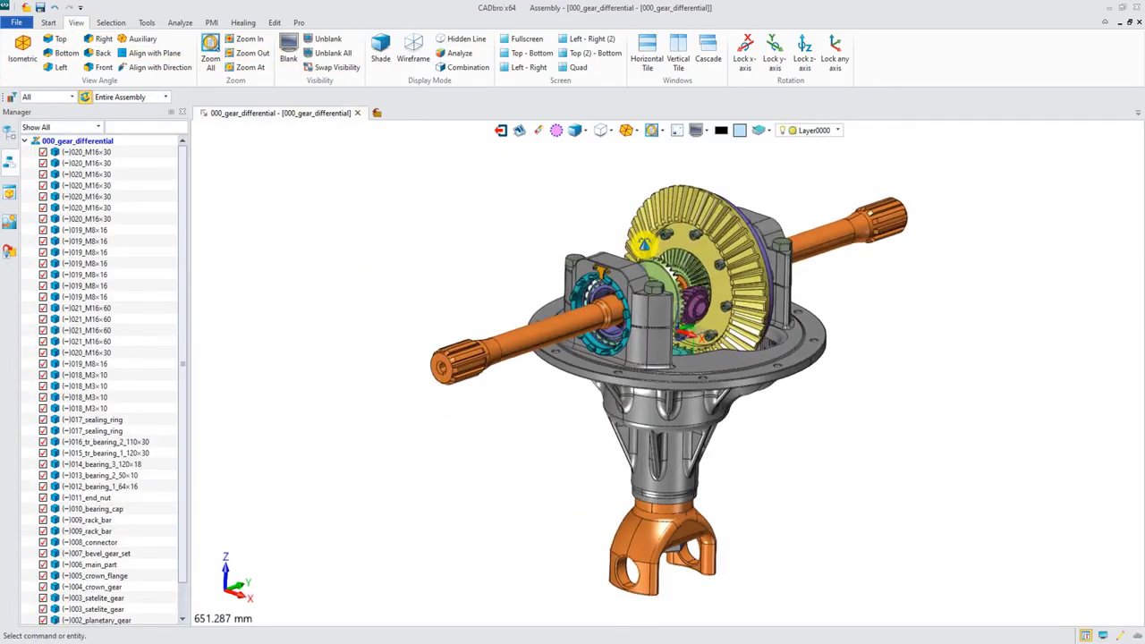
{"action": "scroll", "coordinate": [699, 358], "scroll_direction": "up", "scroll_amount": 5}
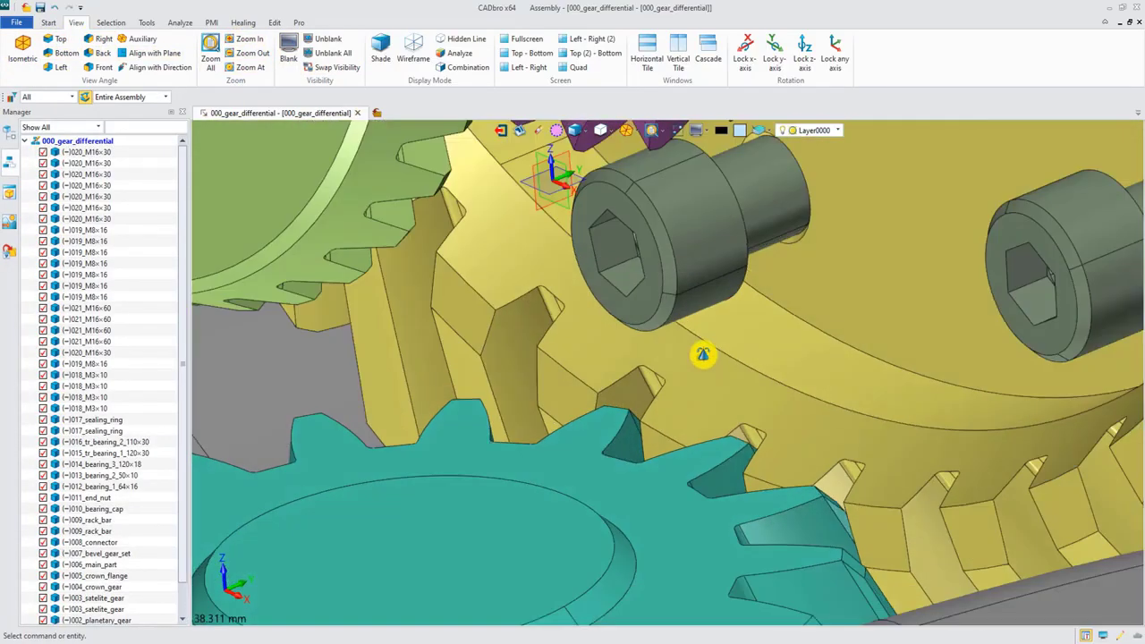
{"action": "scroll", "coordinate": [702, 367], "scroll_direction": "up", "scroll_amount": 2}
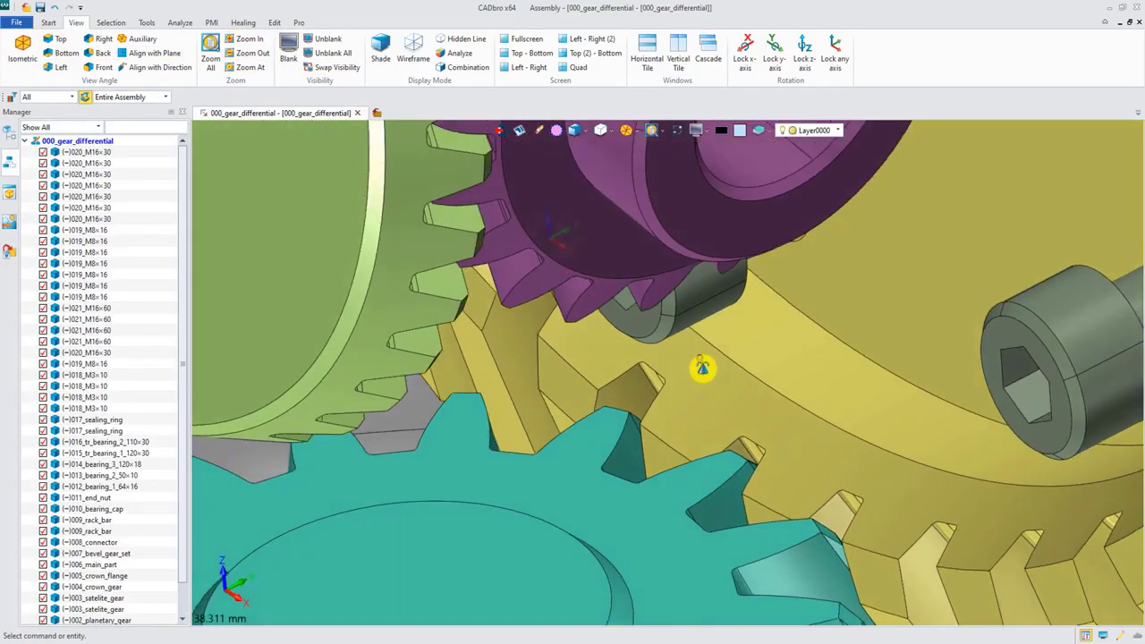
{"action": "left_click", "coordinate": [205, 59]}
{"action": "left_click", "coordinate": [307, 54]}
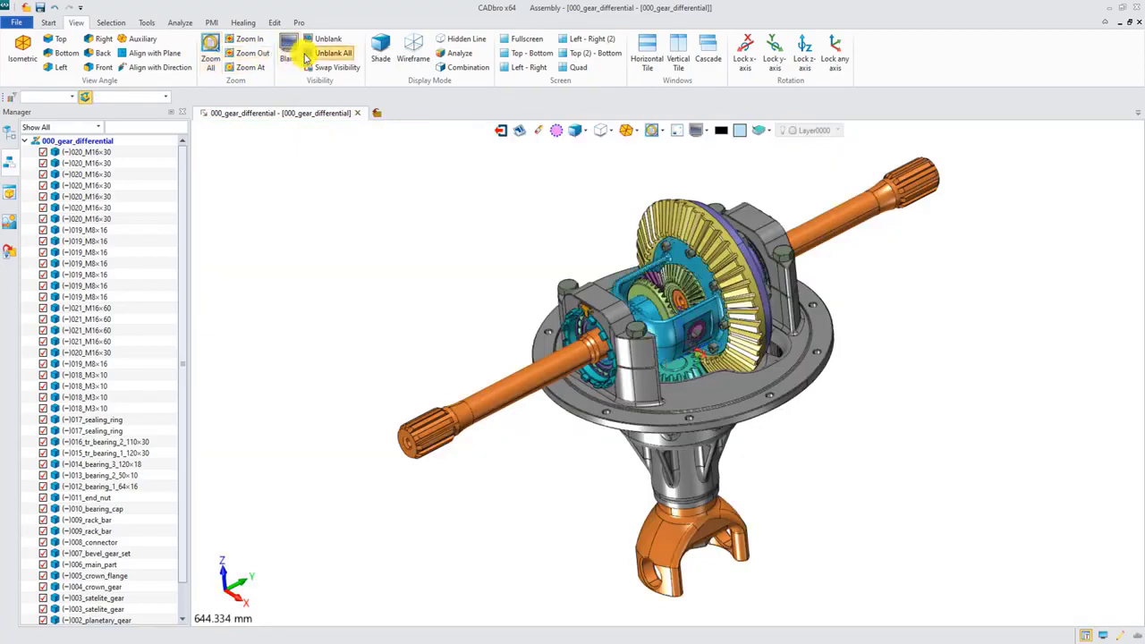
{"action": "left_click", "coordinate": [405, 47]}
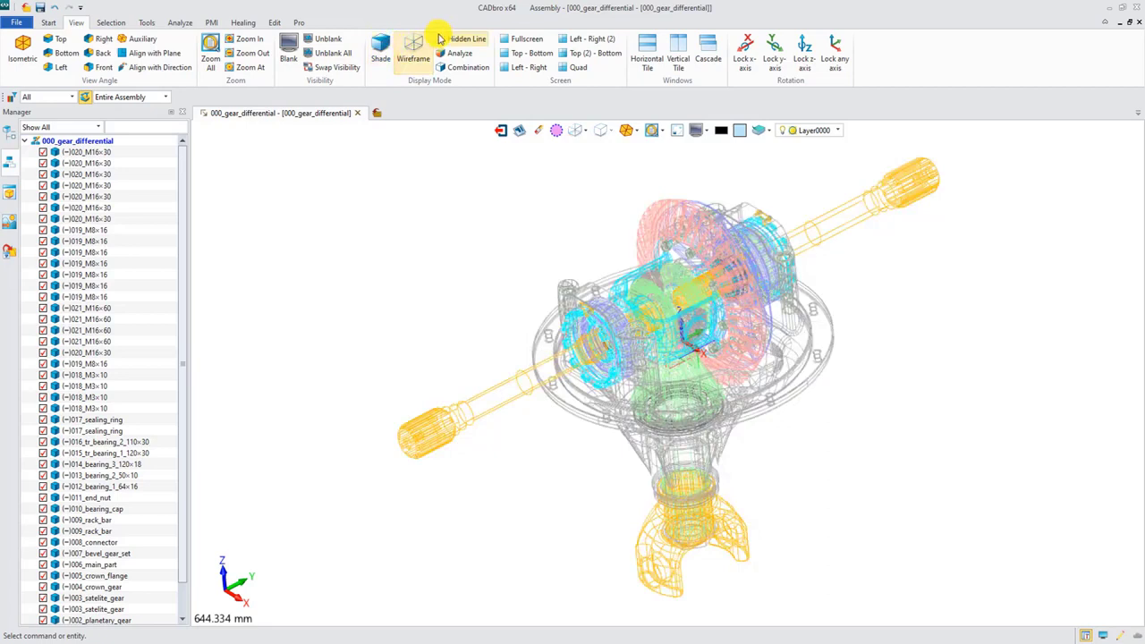
{"action": "left_click", "coordinate": [445, 41]}
{"action": "left_click", "coordinate": [381, 49]}
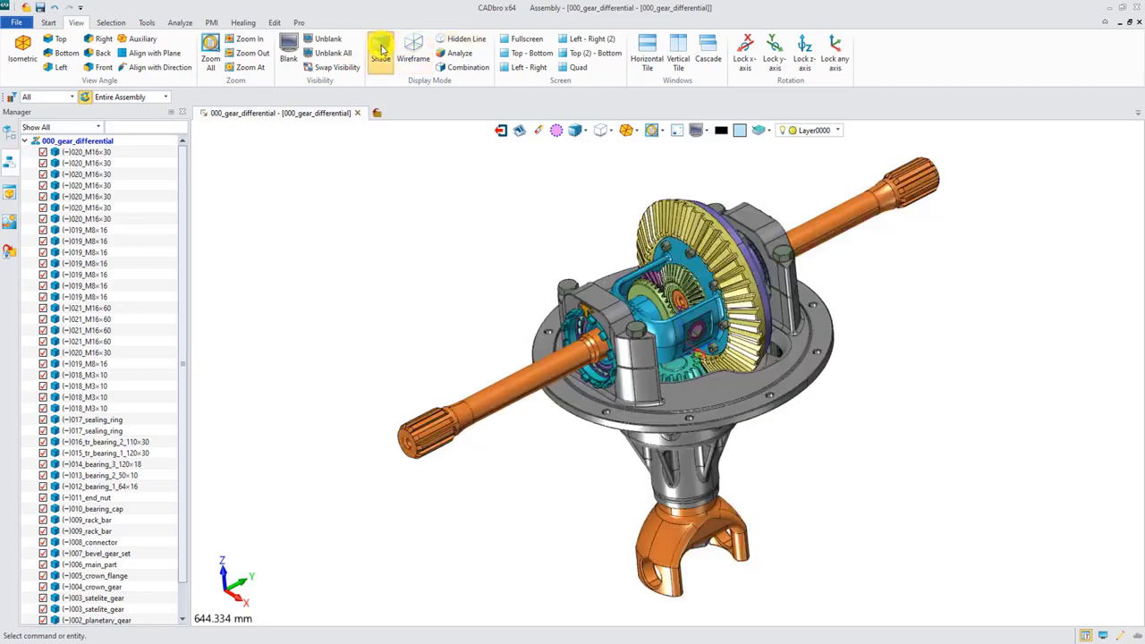
{"action": "left_click", "coordinate": [145, 23]}
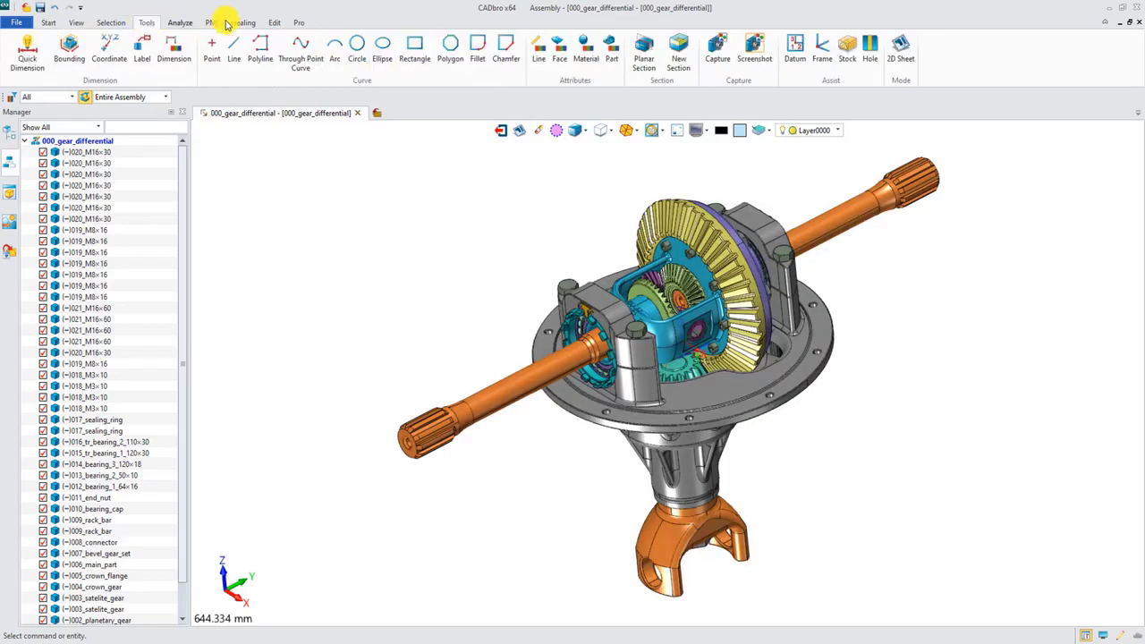
{"action": "left_click", "coordinate": [677, 54]}
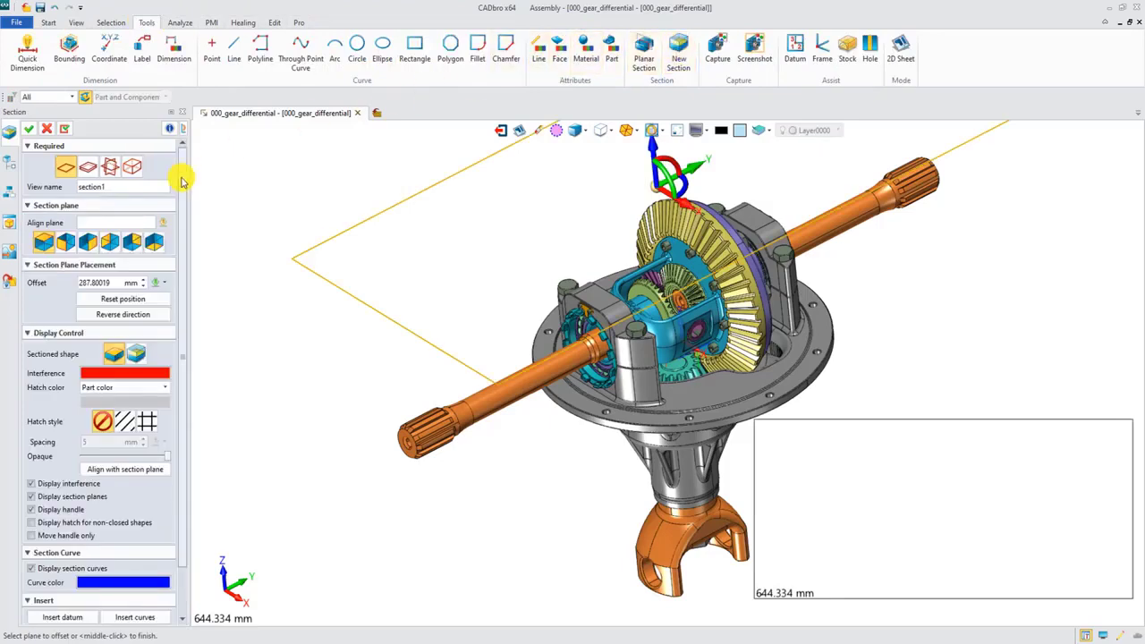
{"action": "left_click", "coordinate": [86, 242]}
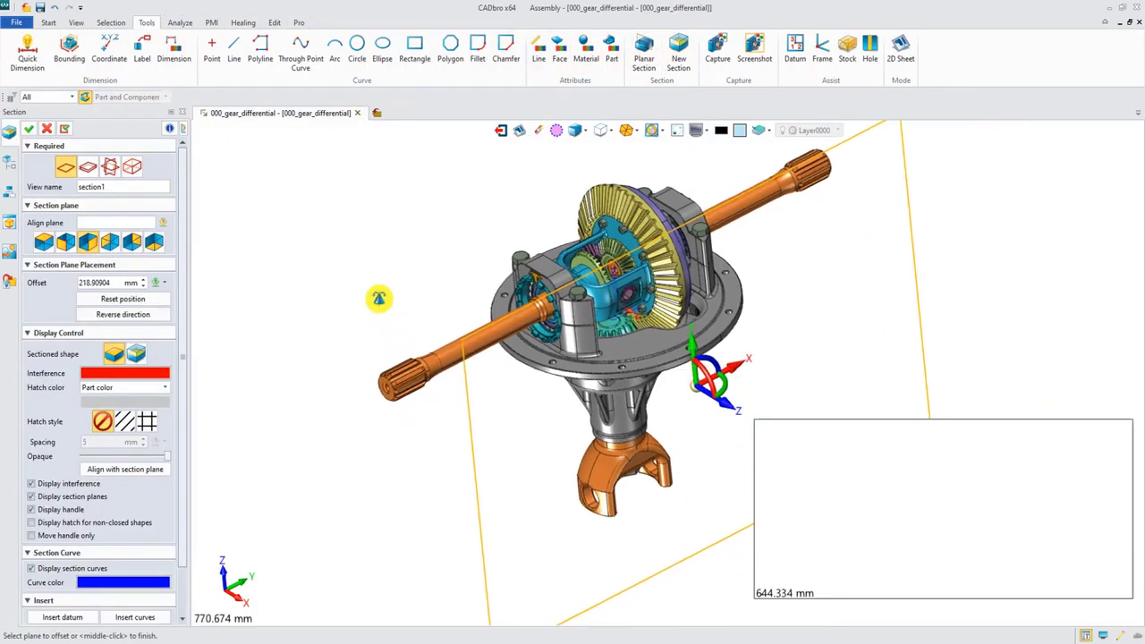
{"action": "left_click_drag", "start_coordinate": [695, 388], "coordinate": [399, 404]}
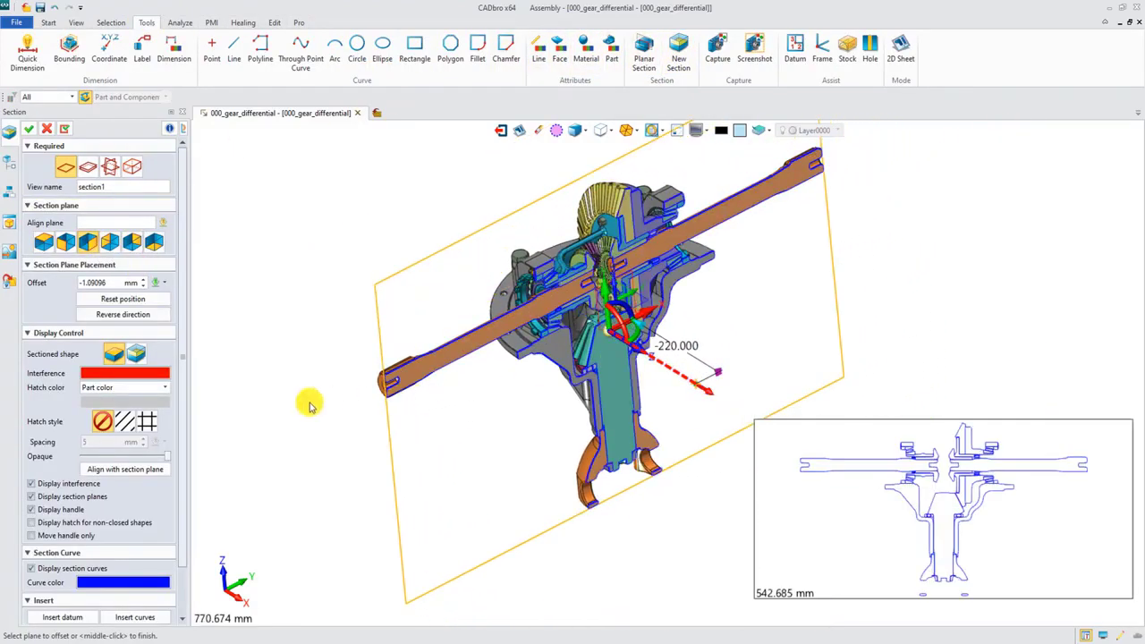
{"action": "left_click", "coordinate": [126, 421]}
{"action": "middle_click_drag", "start_coordinate": [366, 414], "coordinate": [327, 383]}
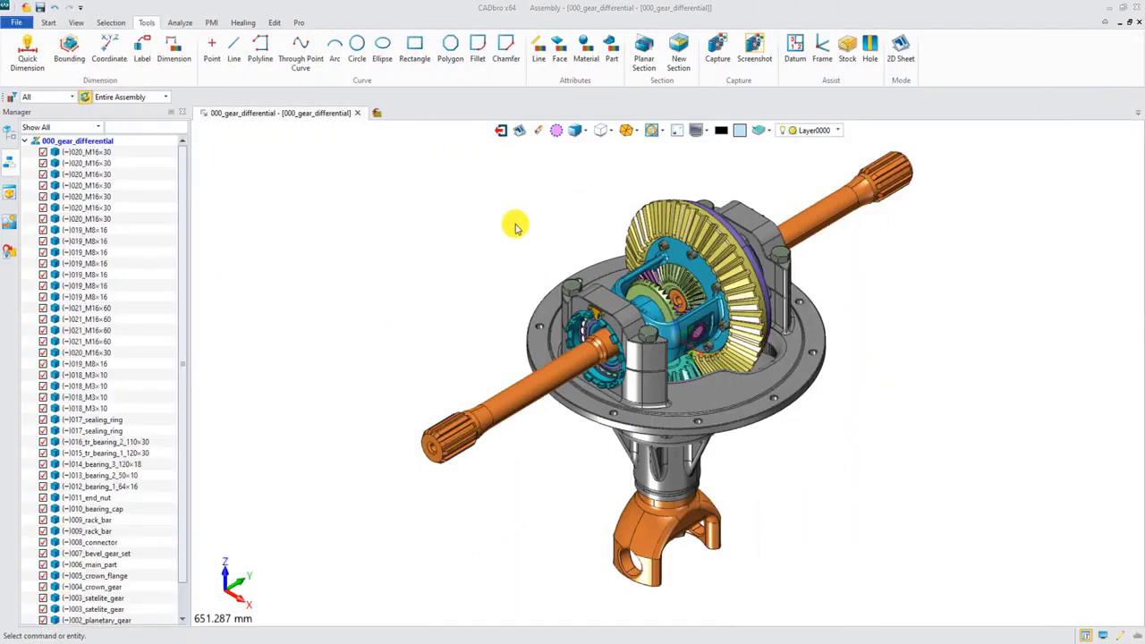
Step: Open the planetary support part and add ⌀60.00 diameter and 156.00 height dimensions
{"action": "right_click", "coordinate": [657, 268]}
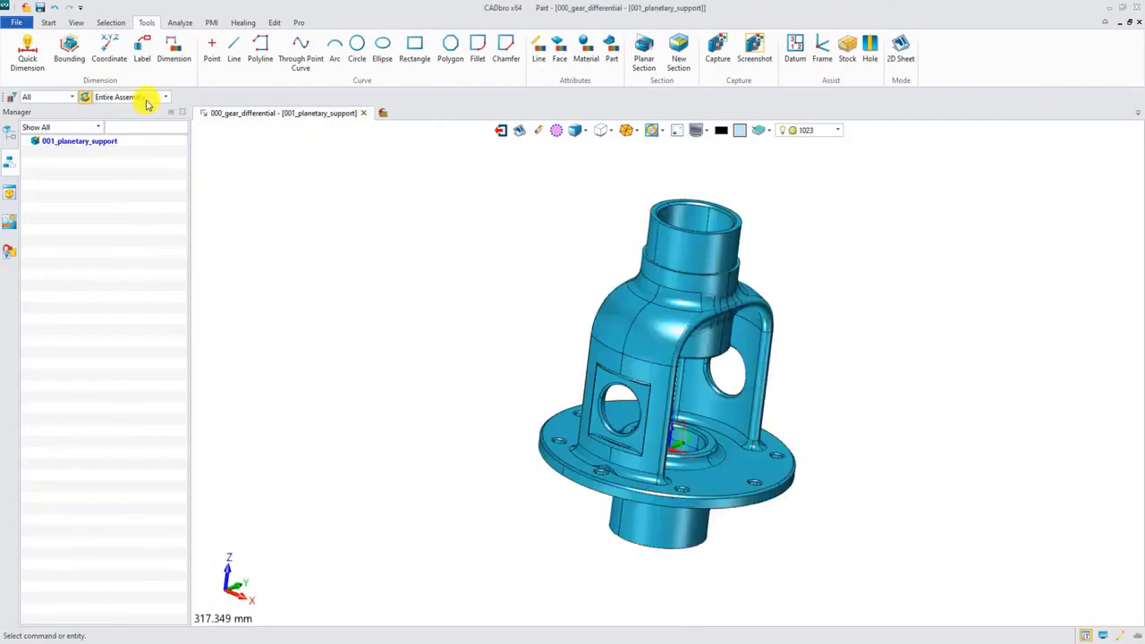
{"action": "left_click", "coordinate": [32, 58]}
{"action": "left_click", "coordinate": [629, 245]}
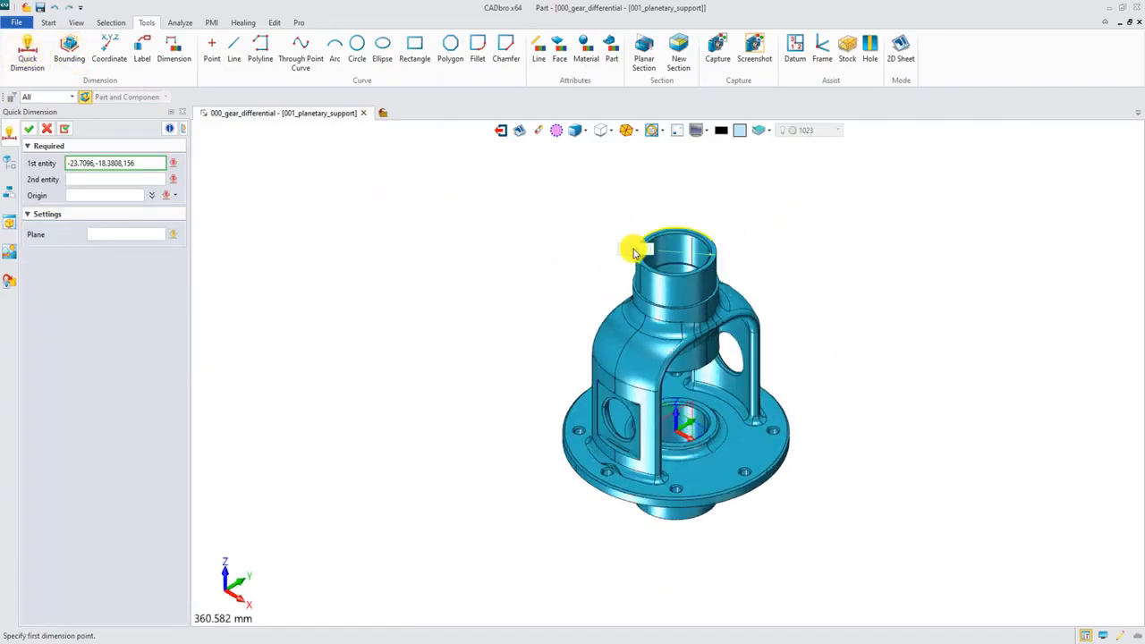
{"action": "left_click", "coordinate": [585, 224]}
{"action": "scroll", "coordinate": [634, 230], "scroll_direction": "up", "scroll_amount": 3}
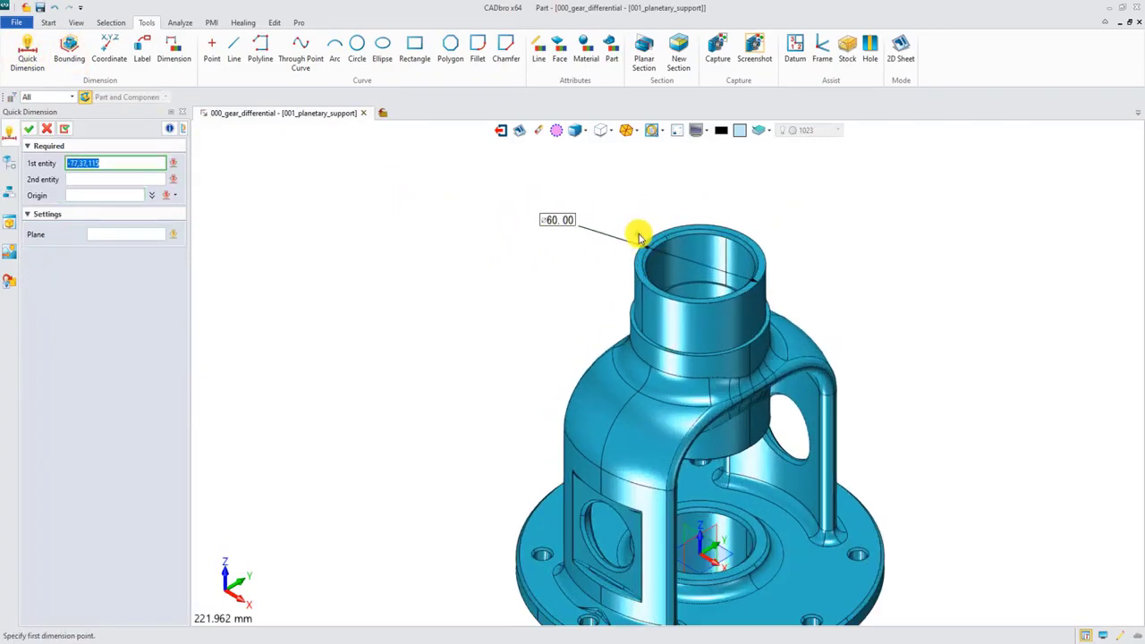
{"action": "scroll", "coordinate": [639, 270], "scroll_direction": "up", "scroll_amount": 3}
{"action": "left_click", "coordinate": [639, 270]}
{"action": "scroll", "coordinate": [575, 312], "scroll_direction": "down", "scroll_amount": 2}
{"action": "scroll", "coordinate": [501, 427], "scroll_direction": "down", "scroll_amount": 2}
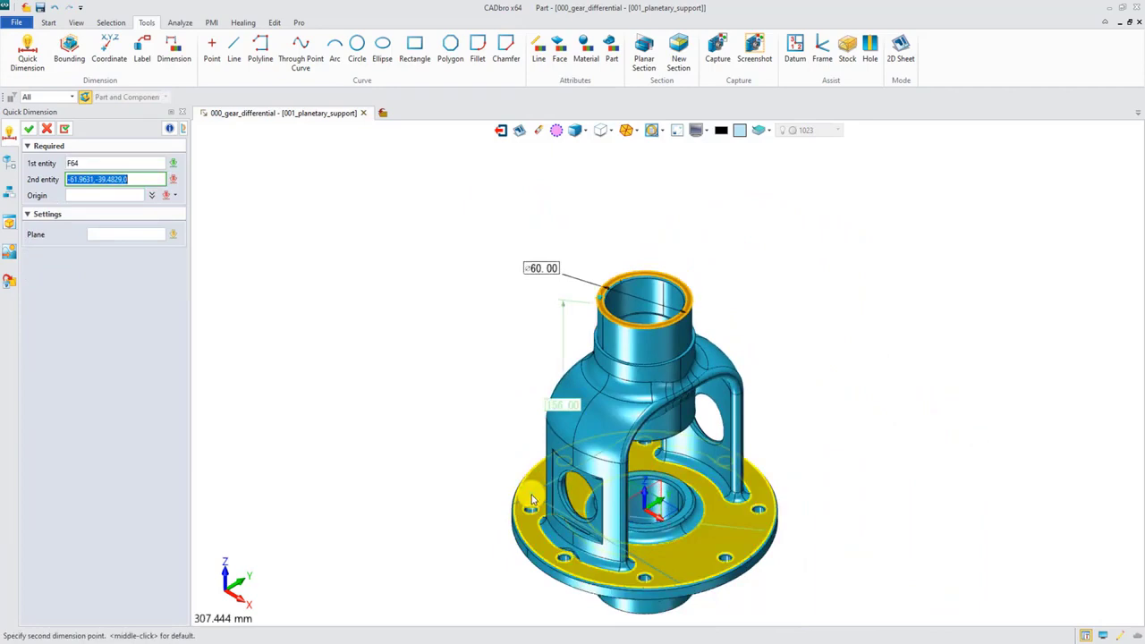
{"action": "left_click", "coordinate": [528, 492]}
{"action": "left_click", "coordinate": [477, 394]}
{"action": "key", "text": "Escape"}
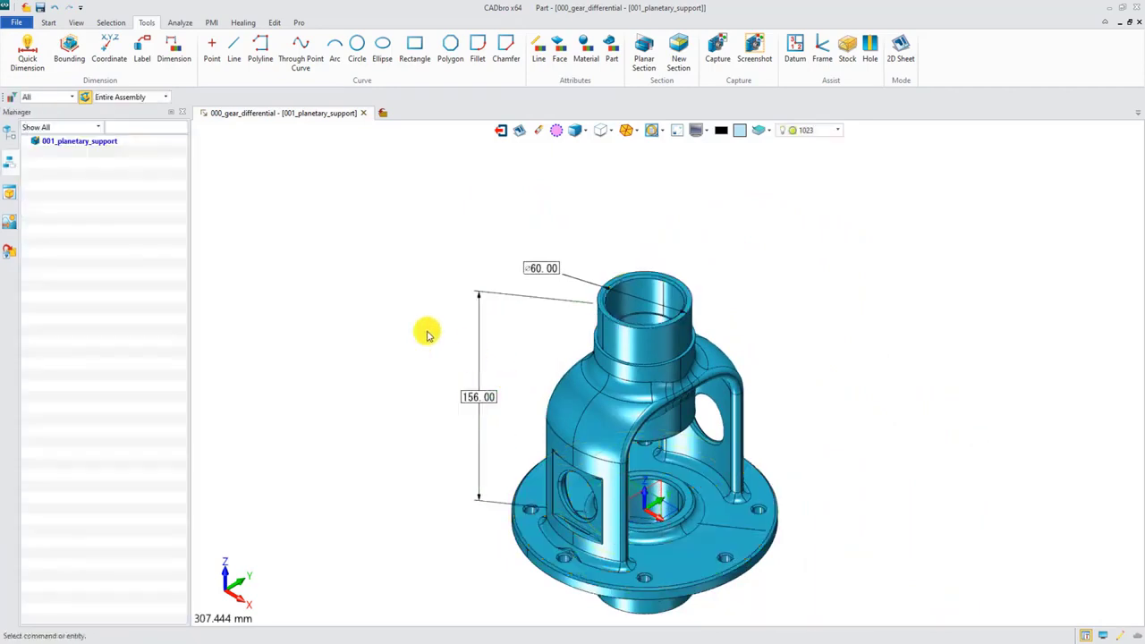
Step: Label the top rim's centre of curvature with coordinates X0 Y-0 Z156
{"action": "left_click", "coordinate": [142, 51]}
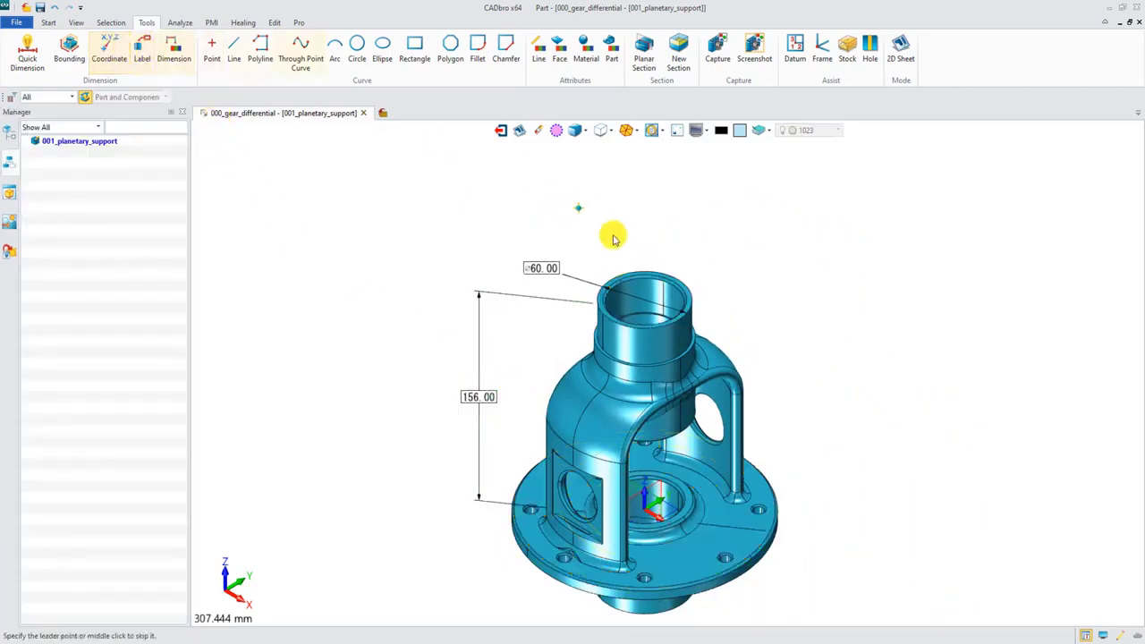
{"action": "right_click", "coordinate": [687, 287]}
{"action": "left_click", "coordinate": [737, 468]}
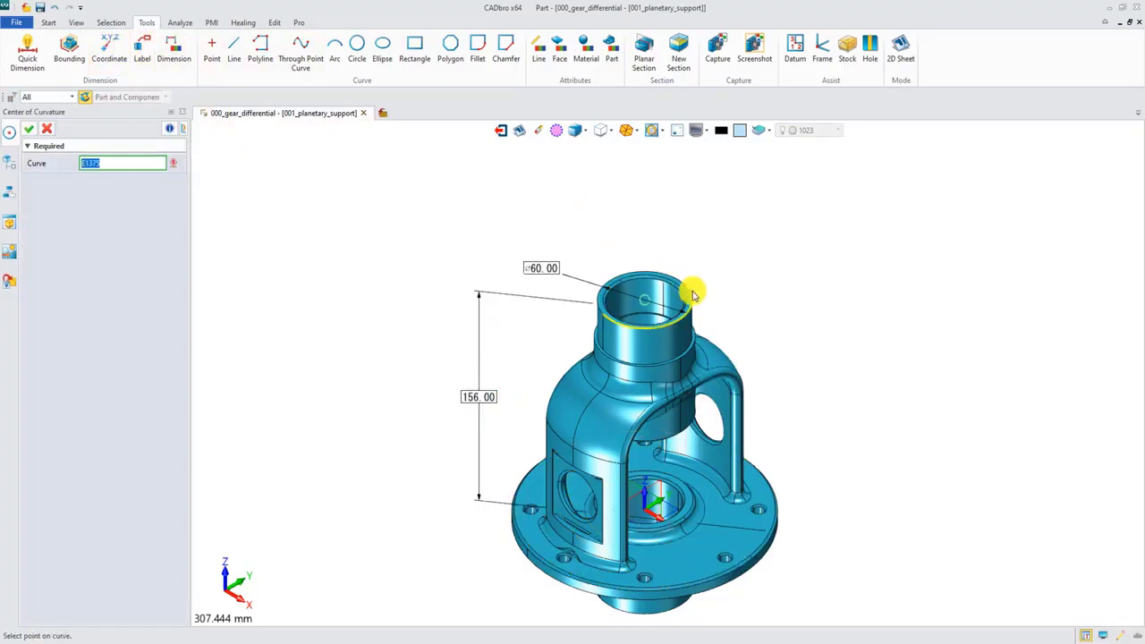
{"action": "left_click", "coordinate": [690, 288]}
{"action": "left_click", "coordinate": [697, 238]}
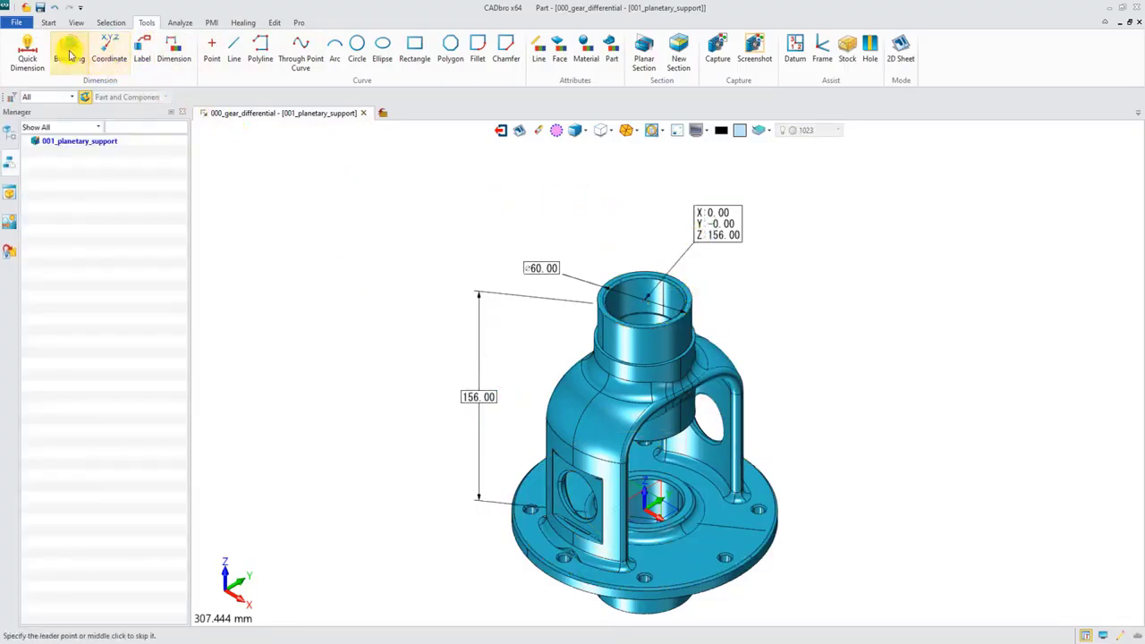
Step: Enclose the part in a bounding cylinder (R84, 211.40 high)
{"action": "left_click", "coordinate": [69, 47]}
{"action": "left_click", "coordinate": [608, 398]}
{"action": "left_click", "coordinate": [115, 166]}
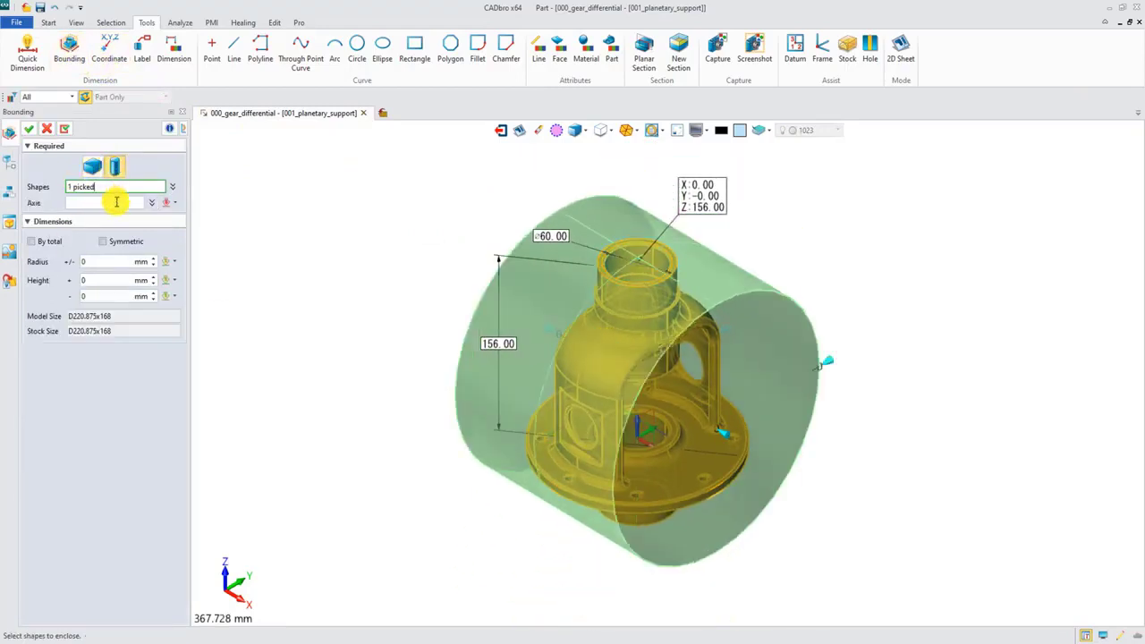
{"action": "key", "text": "Return"}
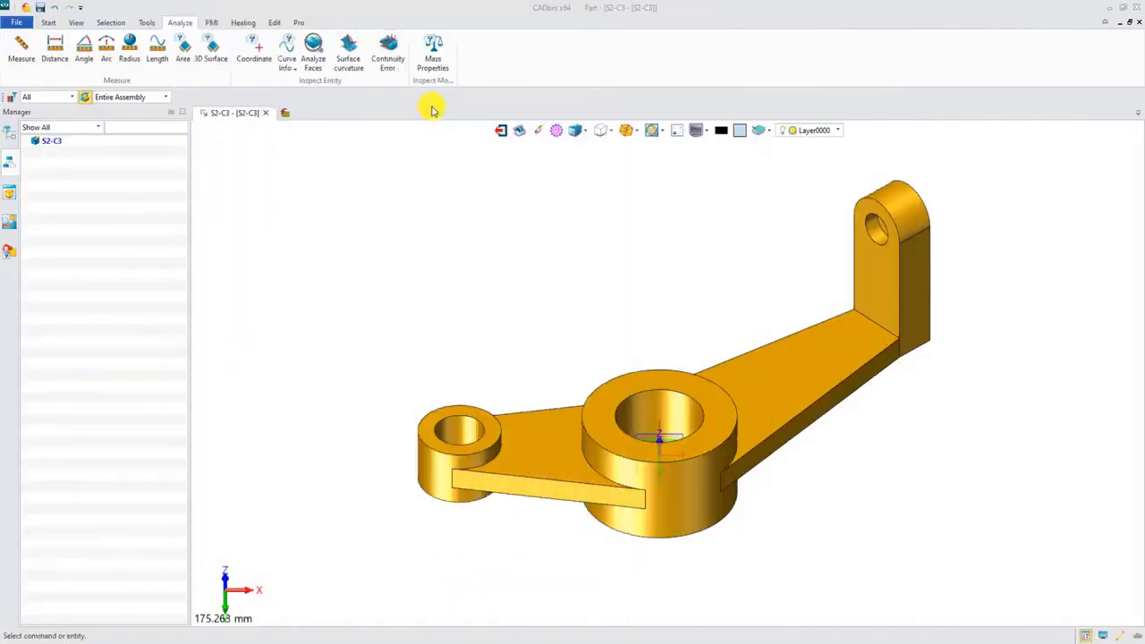
{"action": "left_click", "coordinate": [433, 50]}
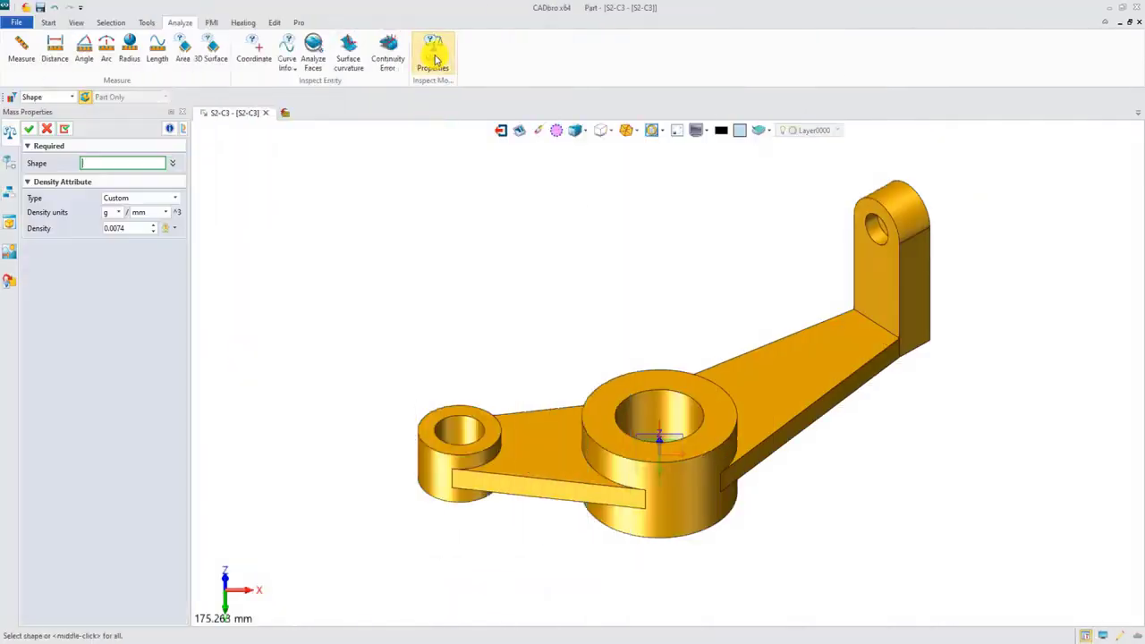
{"action": "left_click", "coordinate": [468, 388]}
{"action": "left_click", "coordinate": [27, 132]}
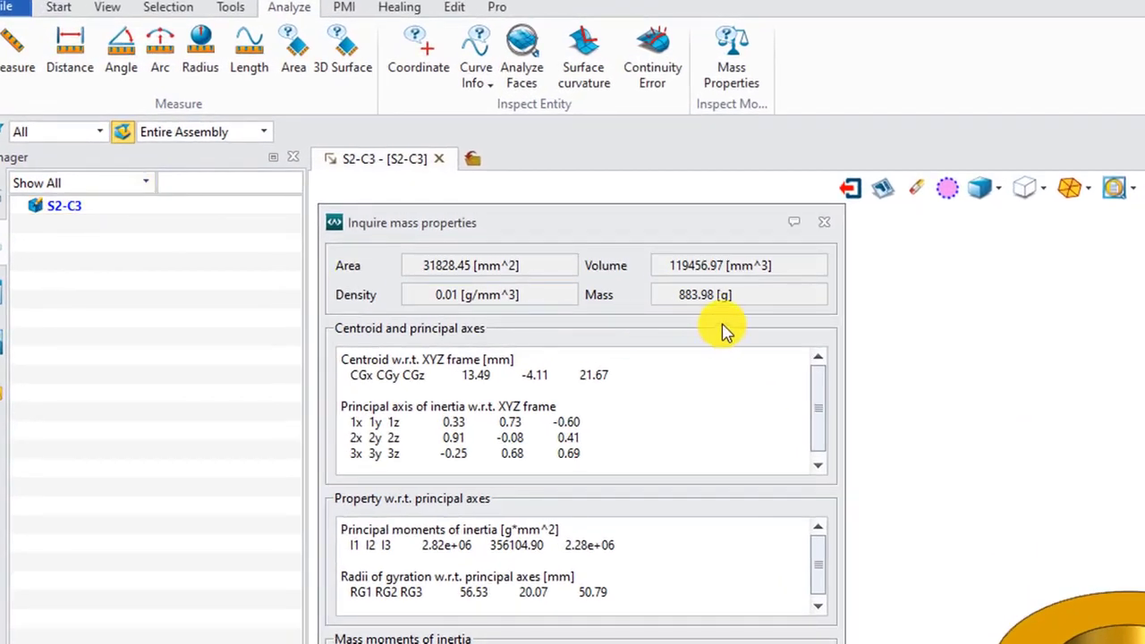
{"action": "left_click", "coordinate": [823, 222]}
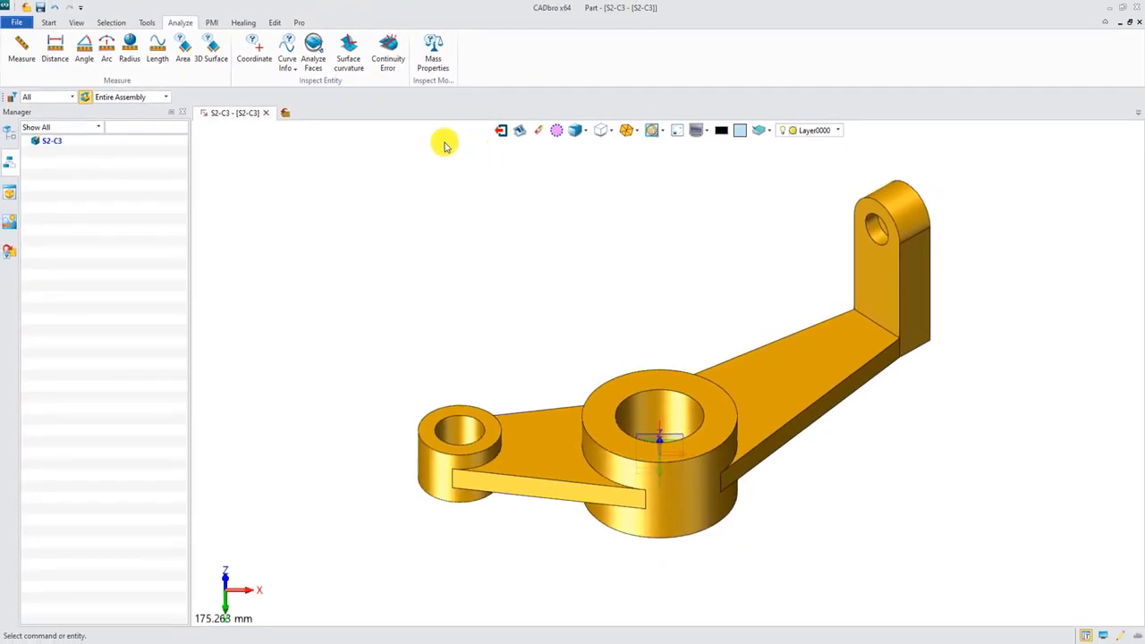
{"action": "left_click", "coordinate": [147, 23]}
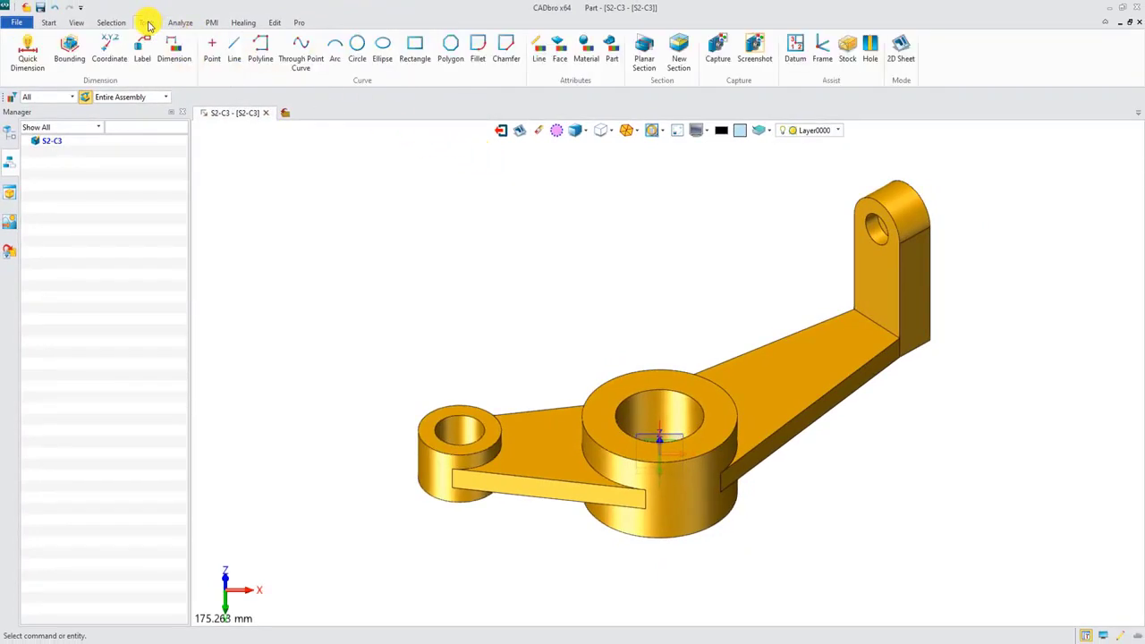
Step: Create an S2-C3 drawing with a front view and a projected view below it
{"action": "left_click", "coordinate": [900, 46]}
{"action": "left_click", "coordinate": [45, 65]}
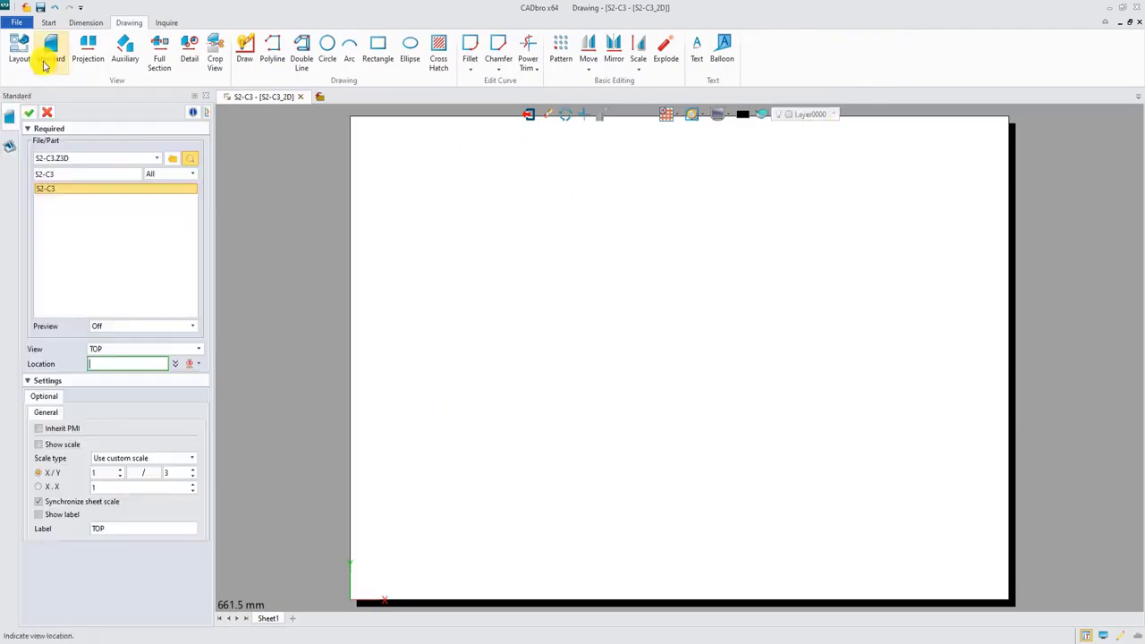
{"action": "left_click", "coordinate": [130, 326]}
{"action": "left_click", "coordinate": [128, 345]}
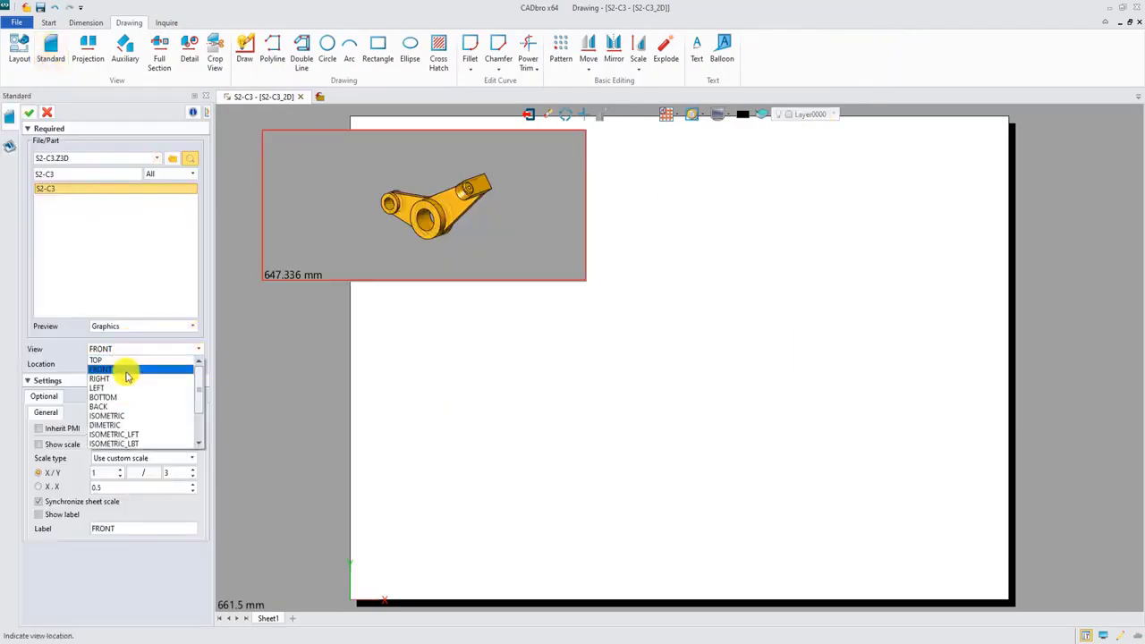
{"action": "left_click", "coordinate": [122, 369]}
{"action": "left_click", "coordinate": [564, 372]}
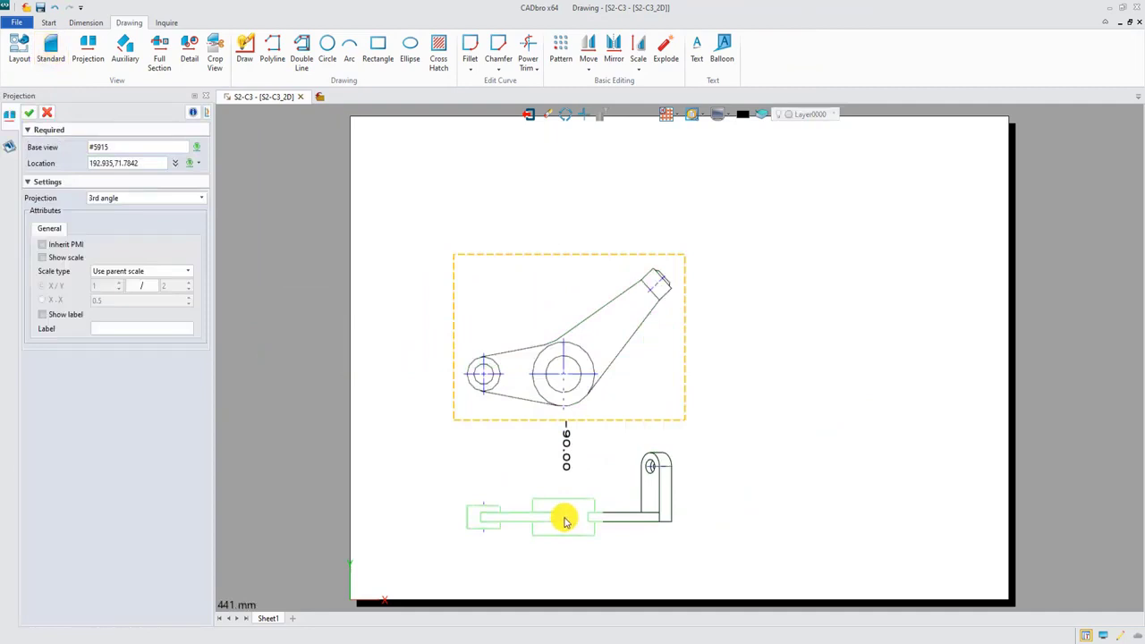
{"action": "left_click", "coordinate": [562, 497]}
Step: Add a full section through the front view, placed above it
{"action": "left_click", "coordinate": [159, 49]}
{"action": "left_click", "coordinate": [476, 358]}
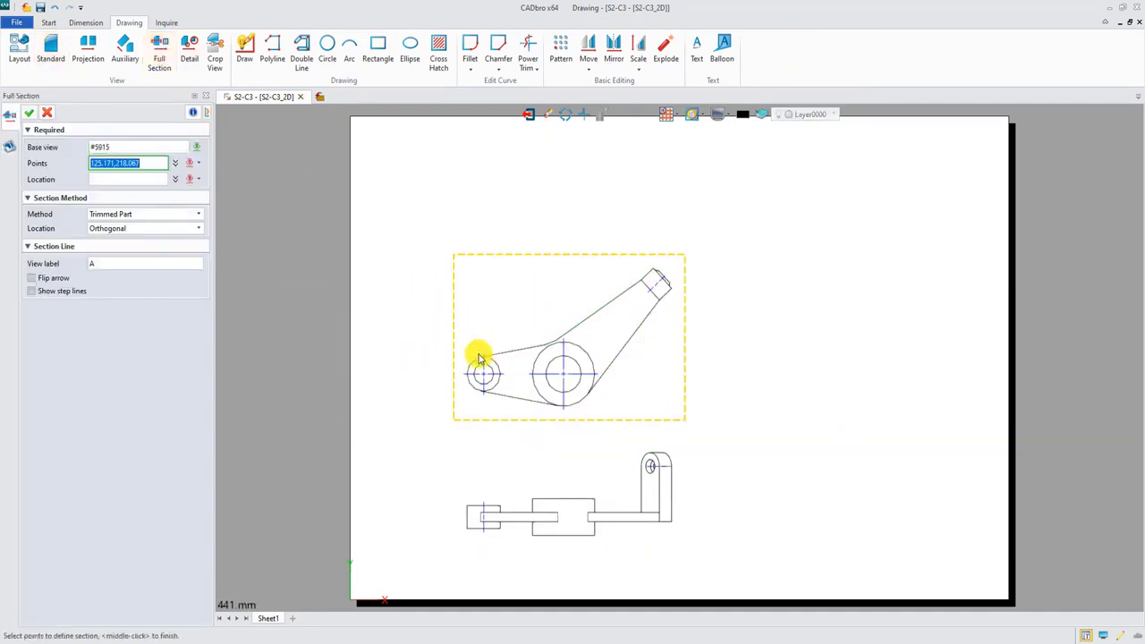
{"action": "left_click", "coordinate": [483, 374]}
{"action": "left_click", "coordinate": [644, 373]}
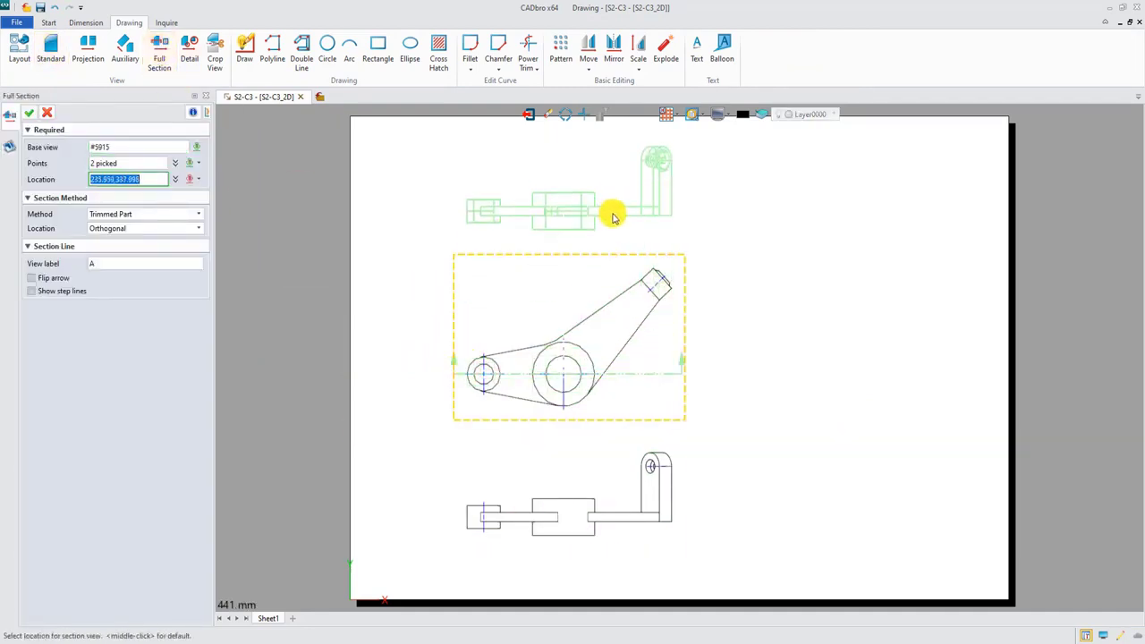
{"action": "left_click", "coordinate": [613, 212]}
Step: Add an 87.00 linear dimension above the front view
{"action": "left_click", "coordinate": [93, 26]}
{"action": "left_click", "coordinate": [25, 49]}
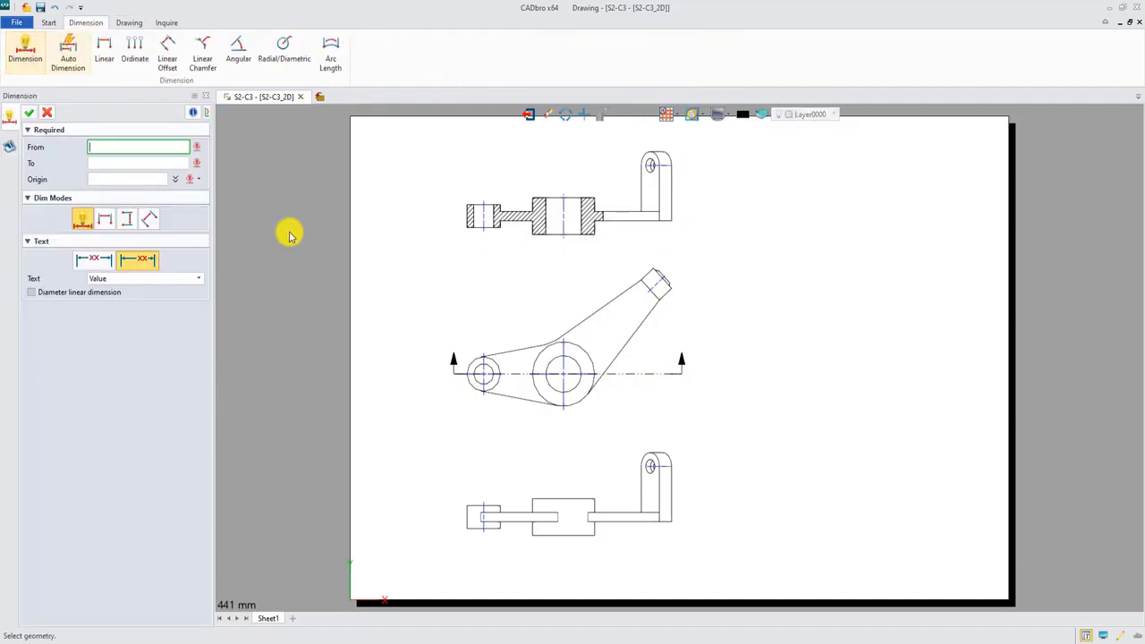
{"action": "left_click", "coordinate": [473, 365]}
{"action": "left_click", "coordinate": [562, 373]}
{"action": "left_click", "coordinate": [519, 308]}
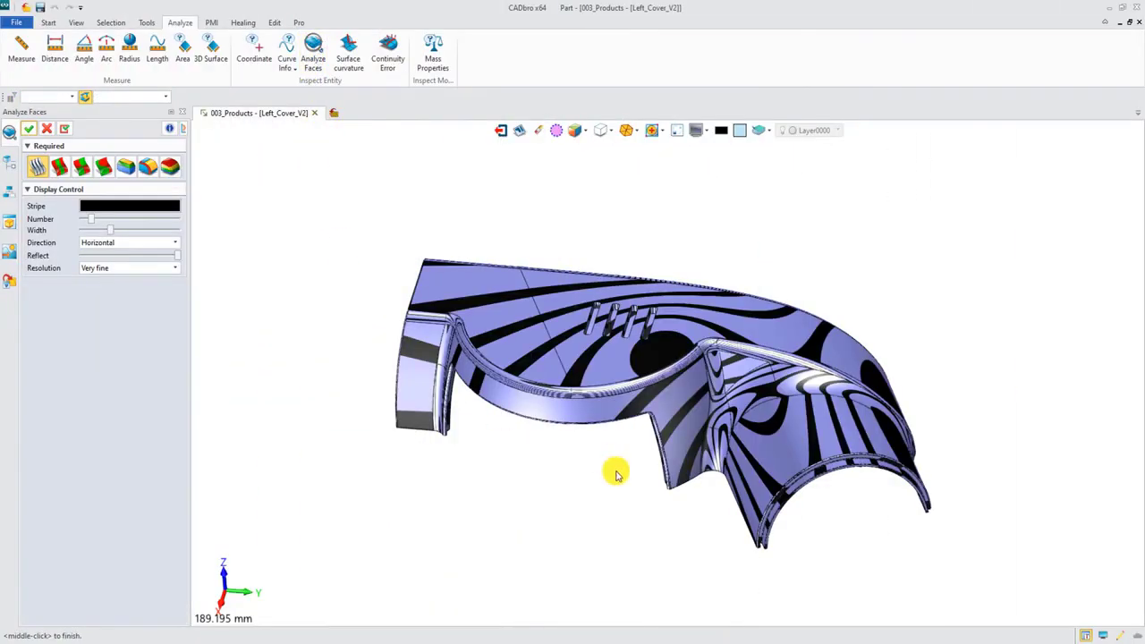
Step: Increase the zebra stripe count and inspect the blend on Left_Cover_V2's top surface
{"action": "middle_click_drag", "start_coordinate": [613, 468], "coordinate": [608, 510]}
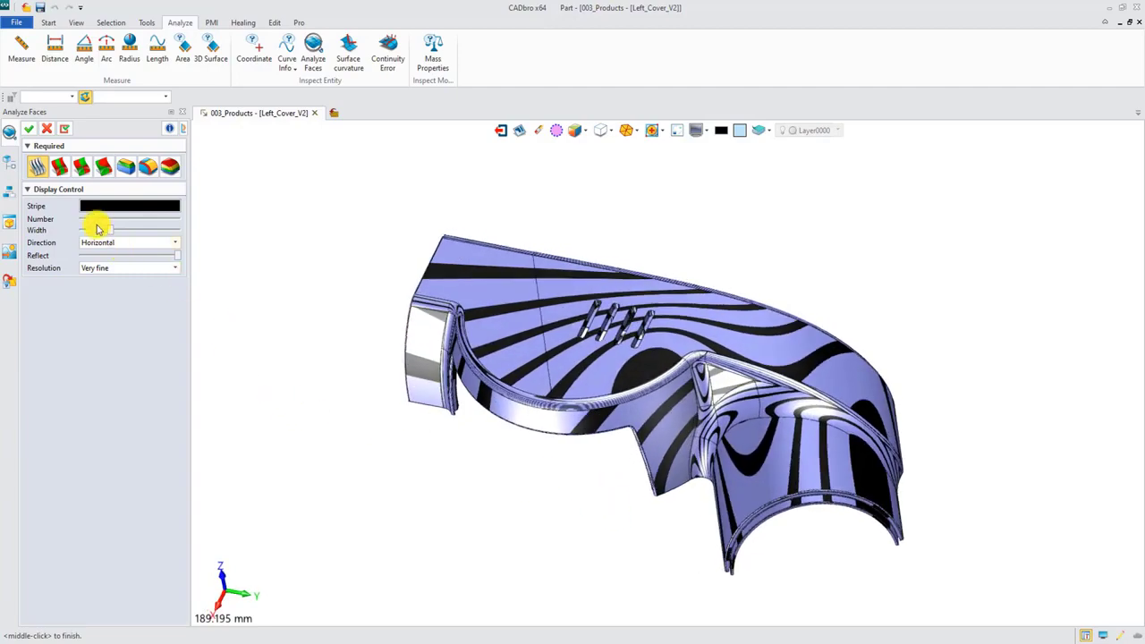
{"action": "left_click_drag", "start_coordinate": [95, 218], "coordinate": [98, 218]}
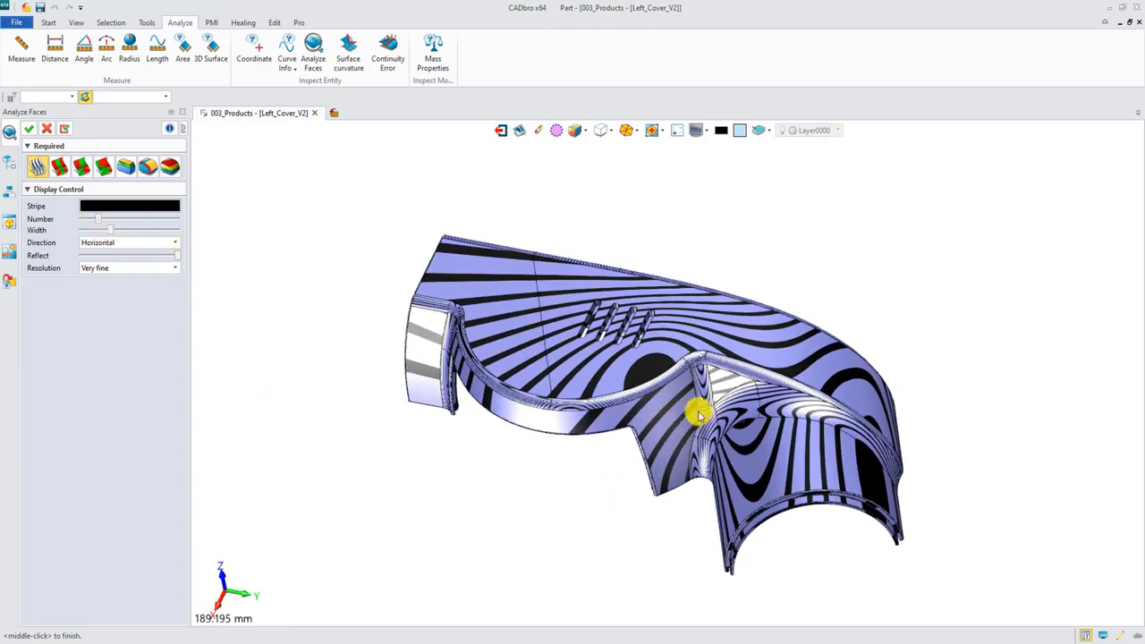
{"action": "scroll", "coordinate": [743, 439], "scroll_direction": "up", "scroll_amount": 5}
{"action": "middle_click_drag", "start_coordinate": [717, 443], "coordinate": [715, 432]}
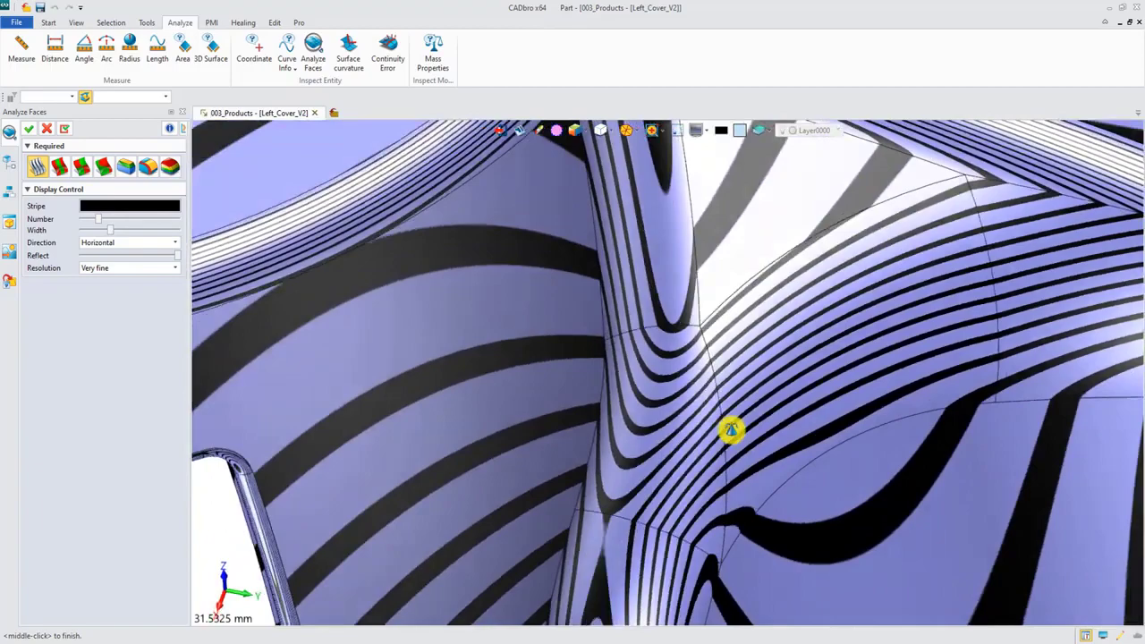
{"action": "scroll", "coordinate": [716, 432], "scroll_direction": "down", "scroll_amount": 3}
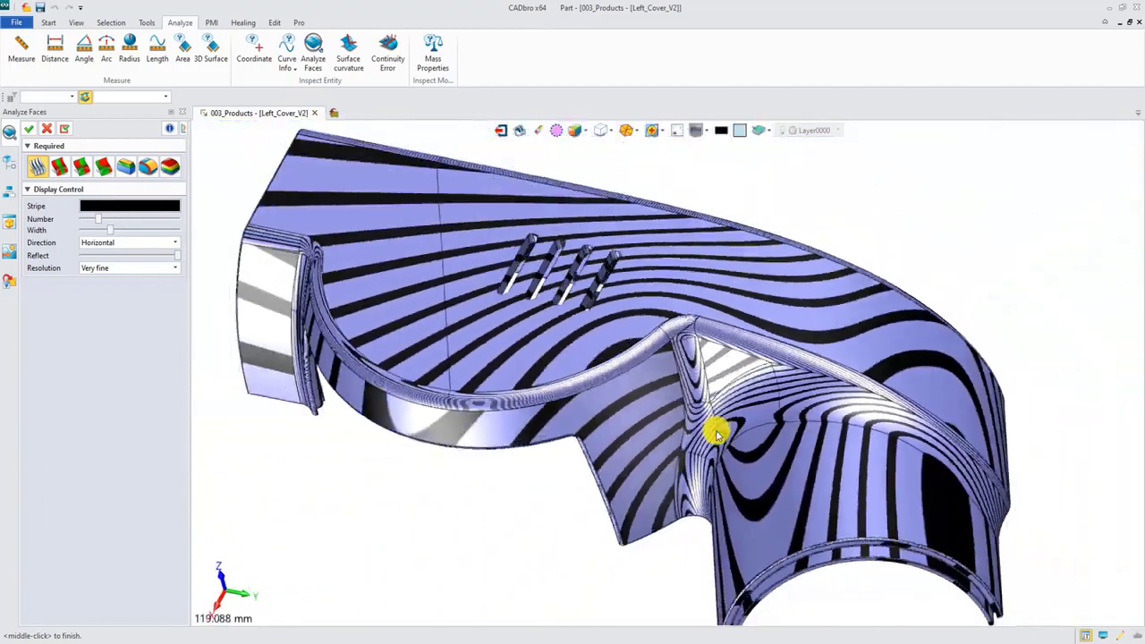
Step: Switch to draft-angle analysis and probe the angle on a side face
{"action": "left_click", "coordinate": [121, 168]}
{"action": "middle_click_drag", "start_coordinate": [402, 474], "coordinate": [409, 409]}
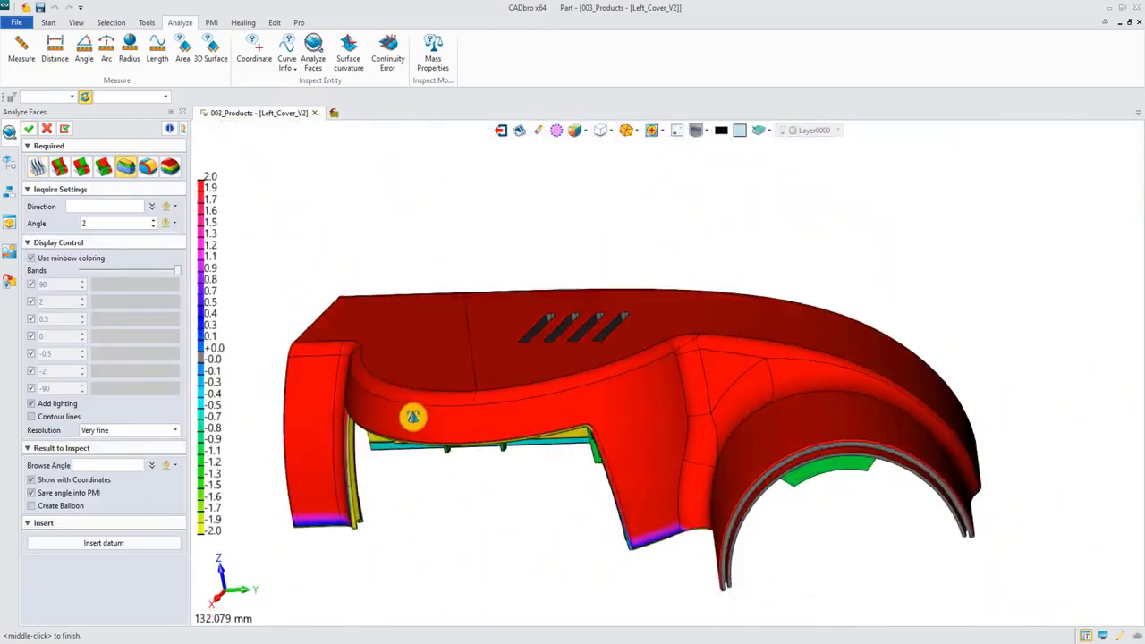
{"action": "left_click", "coordinate": [102, 464]}
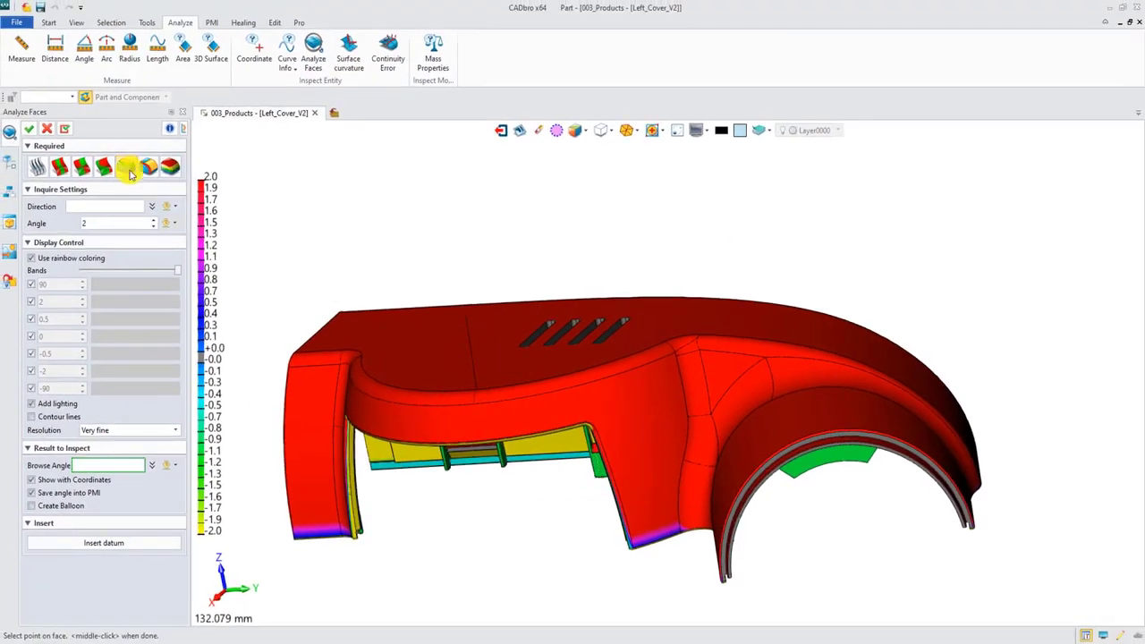
Step: Switch to 0–30 mm wall-thickness analysis and inspect the part's inside
{"action": "left_click", "coordinate": [147, 167]}
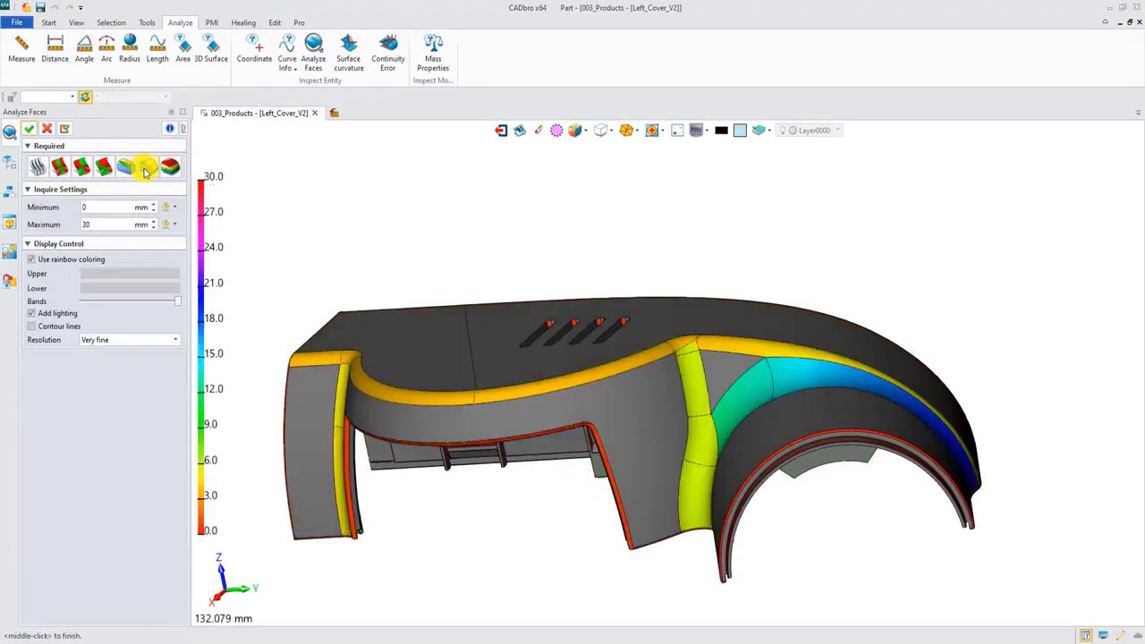
{"action": "mouse_move", "coordinate": [302, 232]}
{"action": "middle_mouse_down"}
{"action": "mouse_move", "coordinate": [472, 245]}
{"action": "mouse_move", "coordinate": [505, 175]}
{"action": "mouse_move", "coordinate": [575, 447]}
{"action": "middle_mouse_up"}
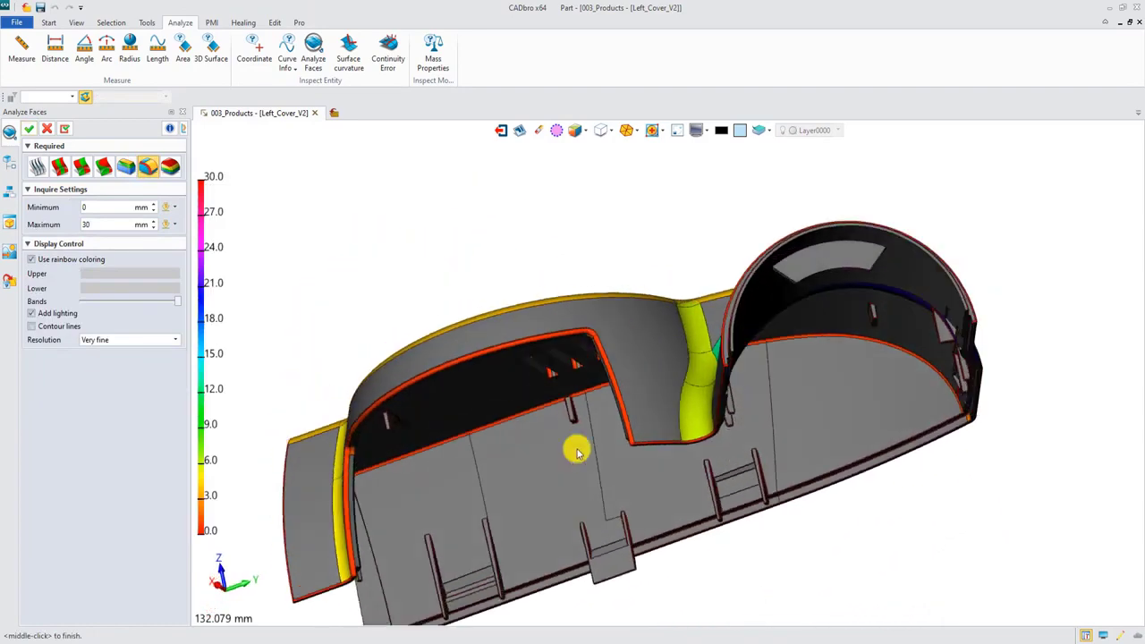
{"action": "scroll", "coordinate": [651, 567], "scroll_direction": "up", "scroll_amount": 5}
{"action": "scroll", "coordinate": [584, 305], "scroll_direction": "down", "scroll_amount": 6}
{"action": "mouse_move", "coordinate": [583, 306]}
{"action": "middle_mouse_down"}
{"action": "mouse_move", "coordinate": [570, 256]}
{"action": "mouse_move", "coordinate": [551, 248]}
{"action": "middle_mouse_up"}
Step: Calculate cavity and core regions for Left_Cover_V2 with the default pull direction
{"action": "left_click", "coordinate": [299, 22]}
{"action": "left_click", "coordinate": [254, 52]}
{"action": "left_click", "coordinate": [129, 162]}
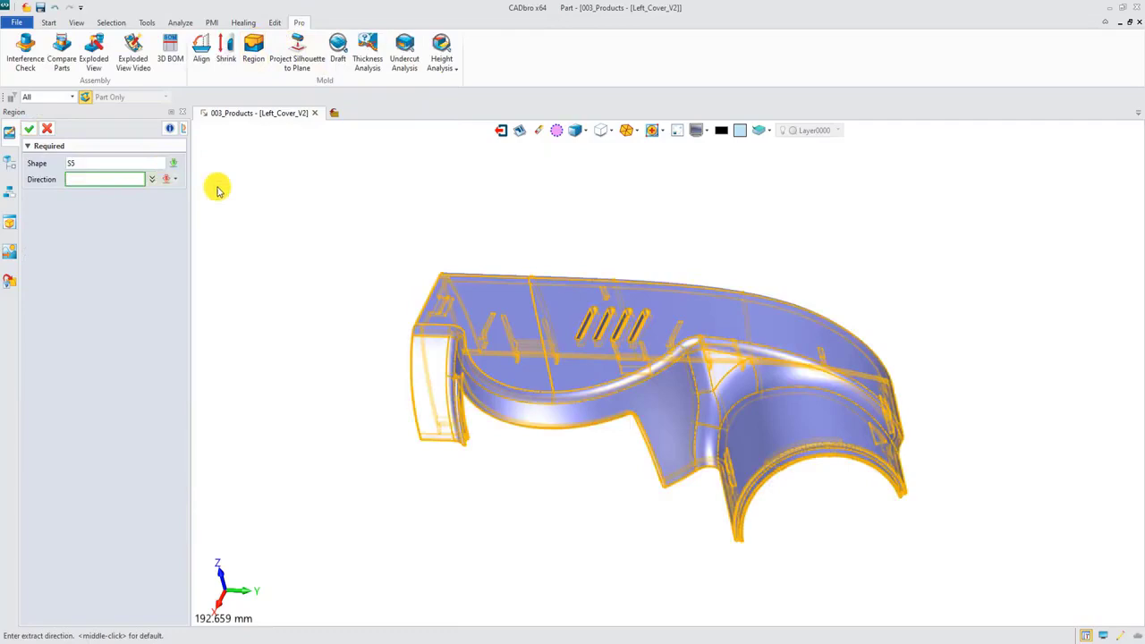
{"action": "right_click", "coordinate": [222, 187]}
{"action": "left_click", "coordinate": [266, 224]}
{"action": "left_click", "coordinate": [30, 129]}
Step: Set the remaining cross and vertical faces to core, giving 44 cavity and 932 core faces
{"action": "middle_click_drag", "start_coordinate": [315, 192], "coordinate": [363, 191]}
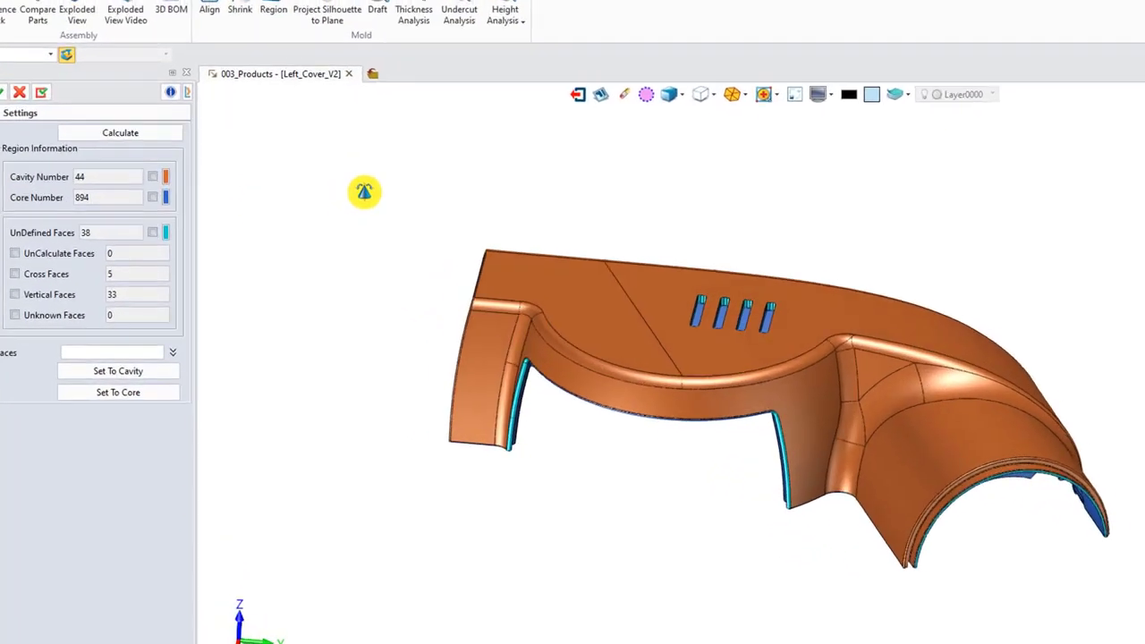
{"action": "left_click", "coordinate": [43, 281]}
{"action": "left_click", "coordinate": [43, 299]}
{"action": "left_click", "coordinate": [126, 381]}
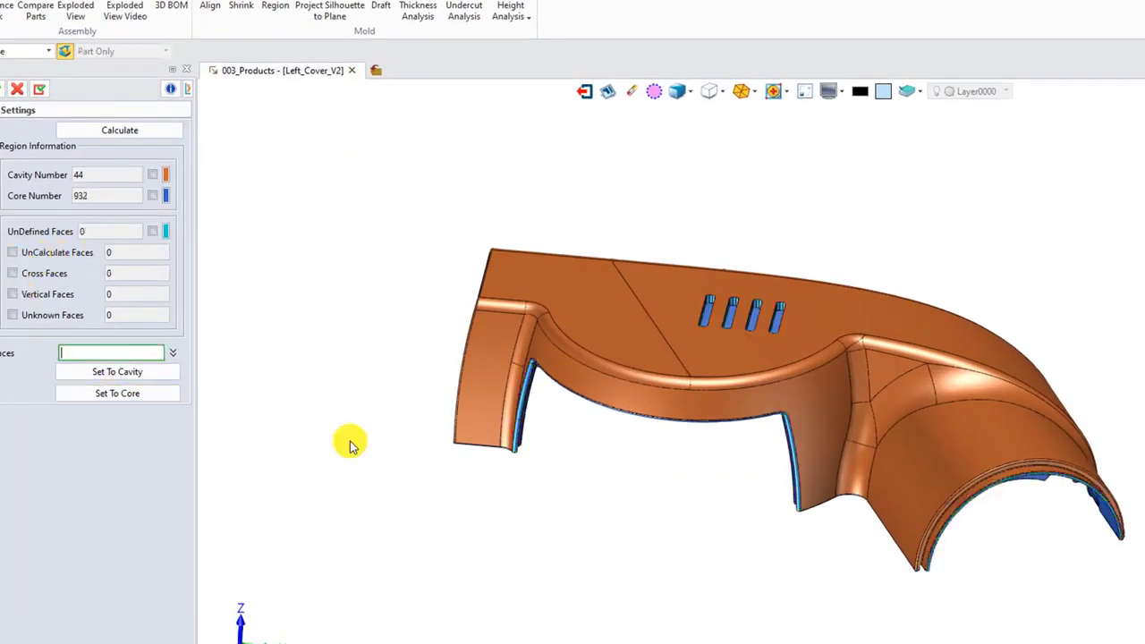
{"action": "mouse_move", "coordinate": [351, 444]}
{"action": "middle_mouse_down"}
{"action": "mouse_move", "coordinate": [549, 486]}
{"action": "mouse_move", "coordinate": [563, 450]}
{"action": "mouse_move", "coordinate": [468, 457]}
{"action": "middle_mouse_up"}
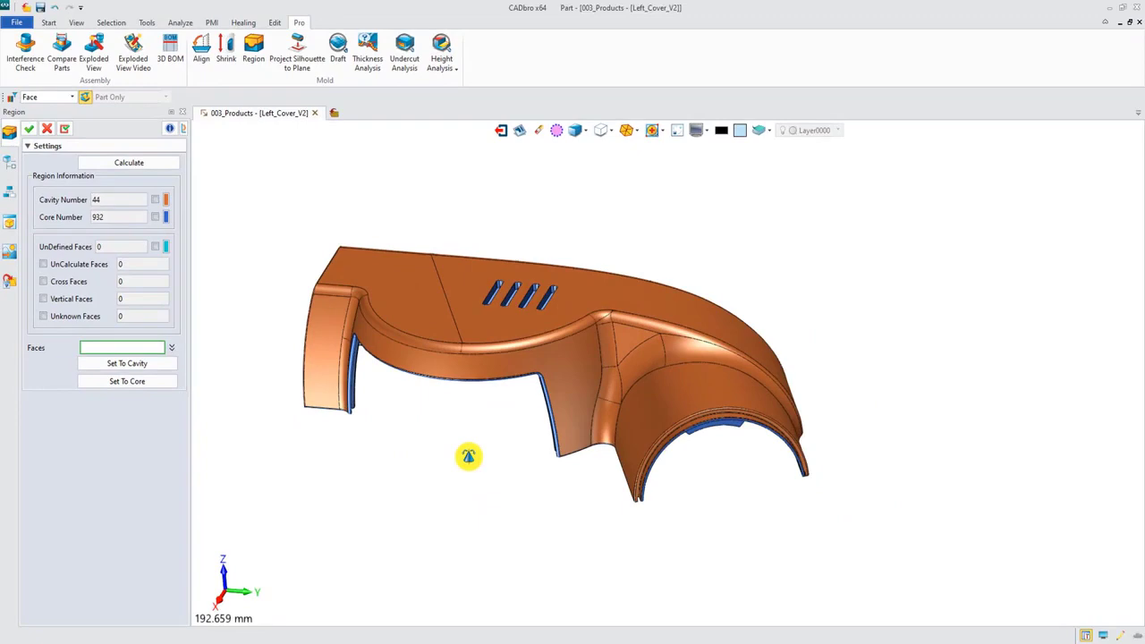
{"action": "left_click", "coordinate": [30, 129]}
{"action": "left_click", "coordinate": [62, 51]}
Step: Compare Left_Cover_V2 with Left_Cover, showing added material green and removed red
{"action": "left_click", "coordinate": [640, 211]}
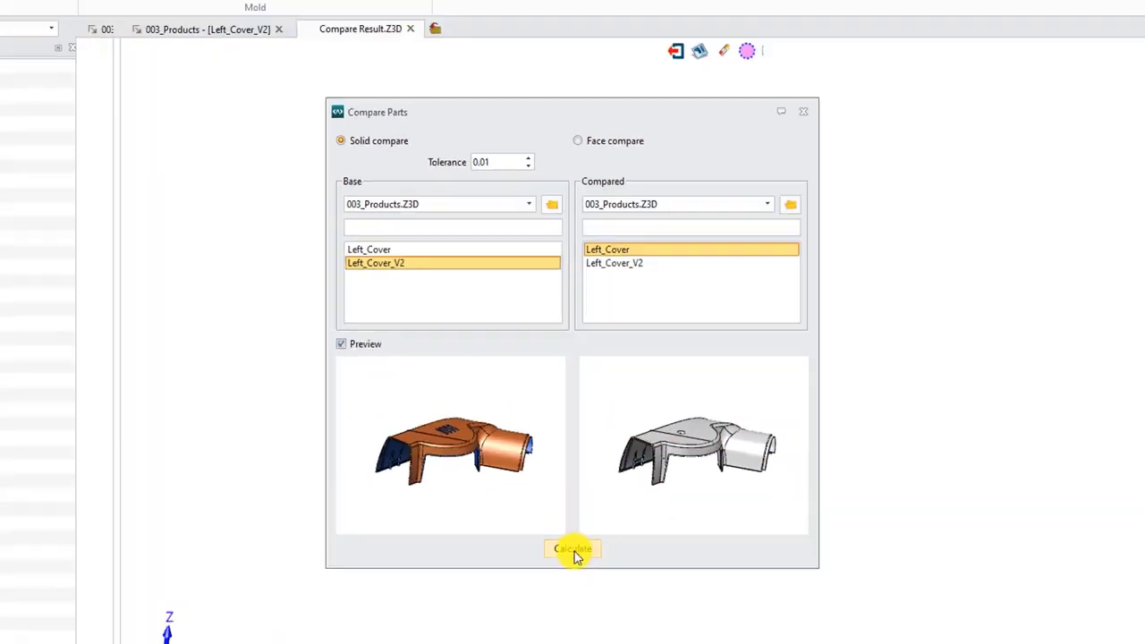
{"action": "left_click", "coordinate": [574, 551]}
{"action": "middle_click_drag", "start_coordinate": [544, 529], "coordinate": [552, 266]}
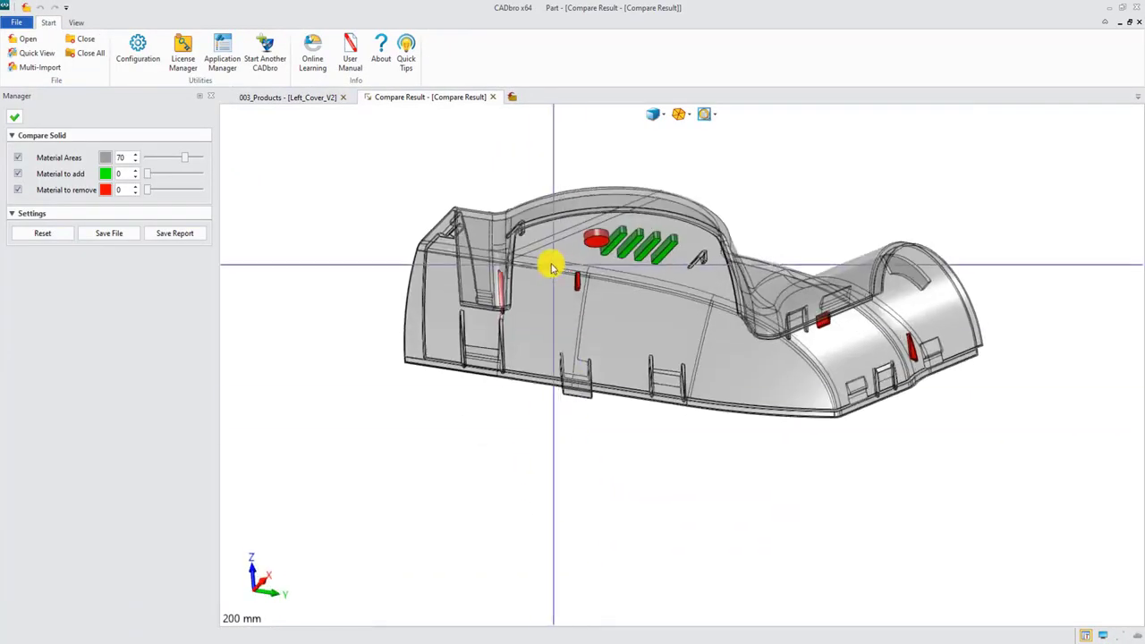
{"action": "scroll", "coordinate": [613, 298], "scroll_direction": "up", "scroll_amount": 10}
{"action": "scroll", "coordinate": [616, 299], "scroll_direction": "down", "scroll_amount": 4}
{"action": "scroll", "coordinate": [671, 322], "scroll_direction": "down", "scroll_amount": 5}
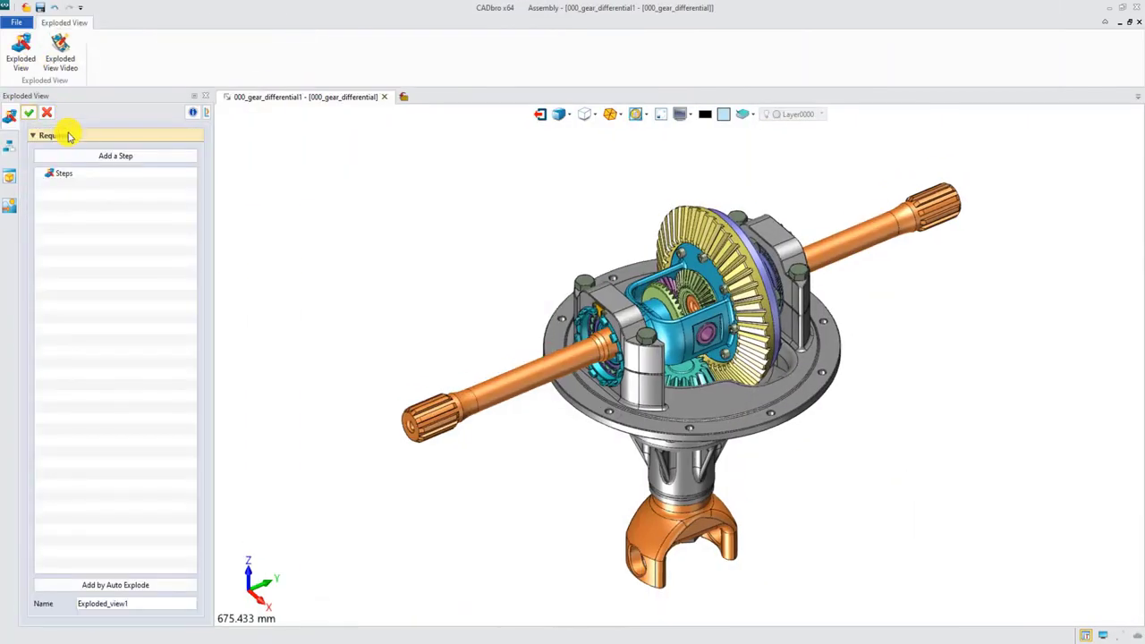
Step: Add an explode step moving the yellow bracket parts 20 along the X axis
{"action": "left_click_drag", "start_coordinate": [379, 263], "coordinate": [665, 468]}
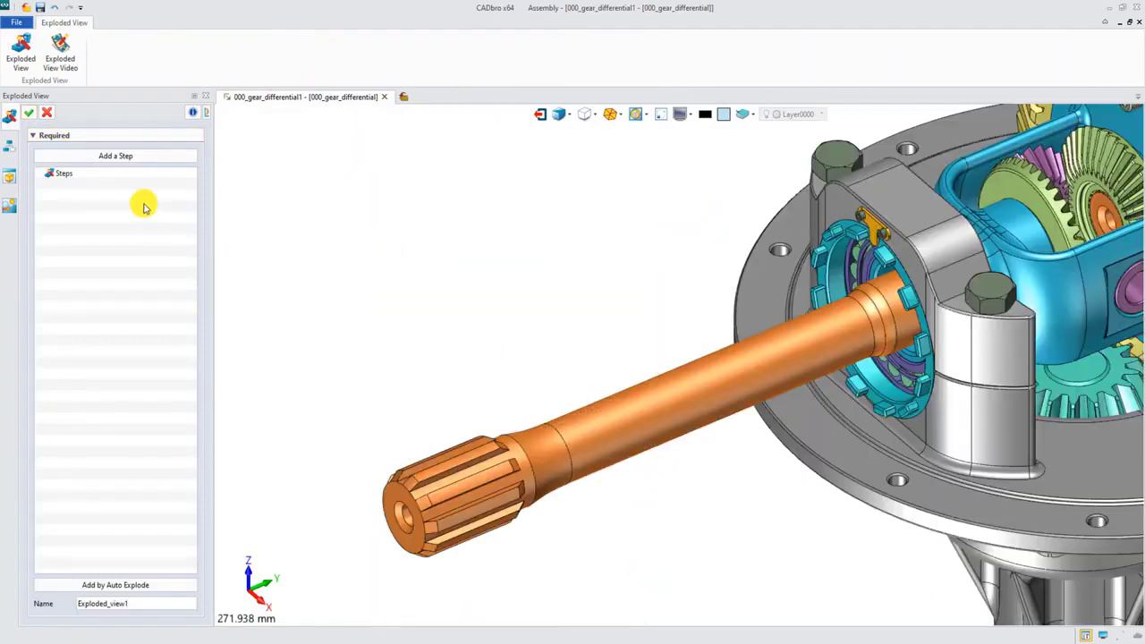
{"action": "left_click", "coordinate": [116, 156]}
{"action": "left_click", "coordinate": [865, 224]}
{"action": "right_click", "coordinate": [653, 218]}
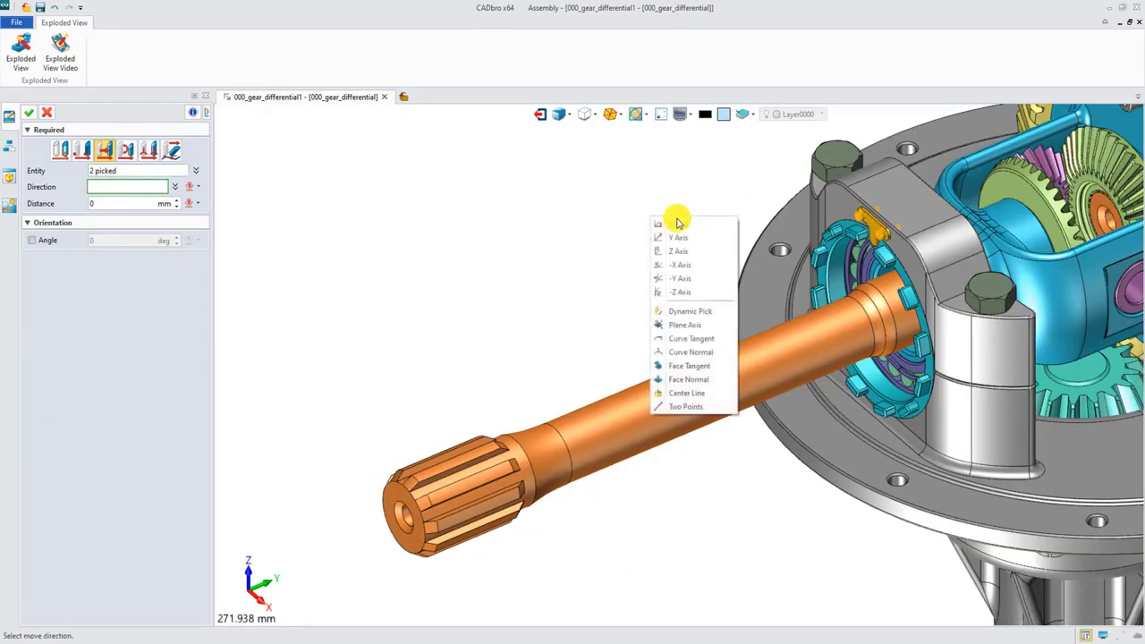
{"action": "left_click", "coordinate": [677, 222]}
{"action": "type", "text": "20"}
{"action": "key", "text": "Return"}
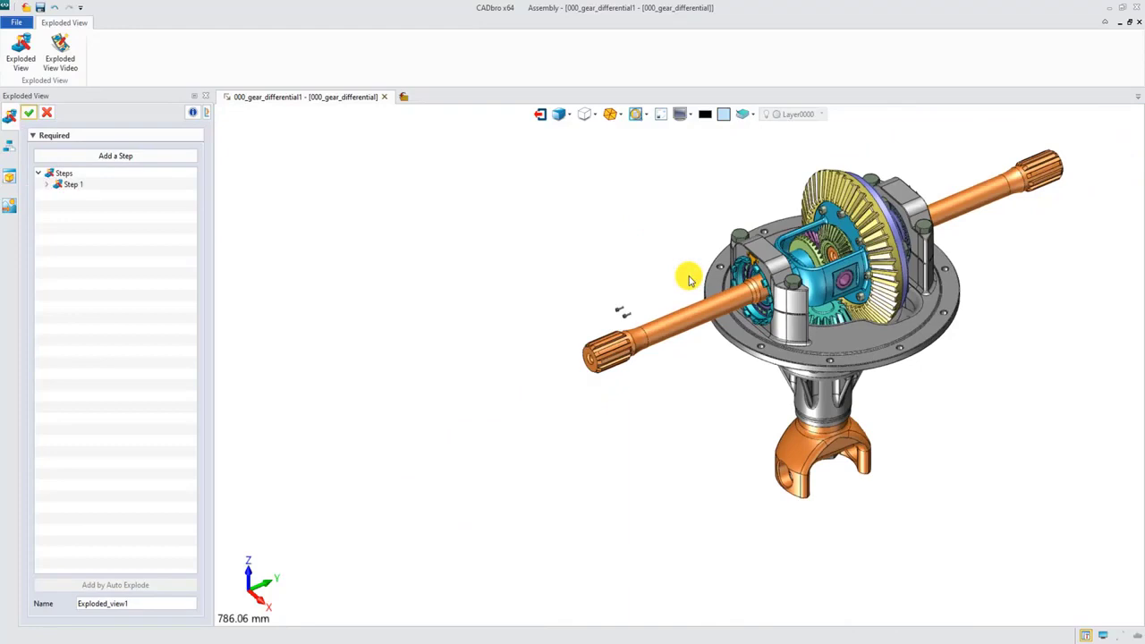
Step: Add a second explode step moving the screws along the Y axis
{"action": "mouse_move", "coordinate": [689, 279]}
{"action": "middle_mouse_down"}
{"action": "mouse_move", "coordinate": [767, 340]}
{"action": "mouse_move", "coordinate": [672, 417]}
{"action": "mouse_move", "coordinate": [1020, 248]}
{"action": "mouse_move", "coordinate": [796, 264]}
{"action": "middle_mouse_up"}
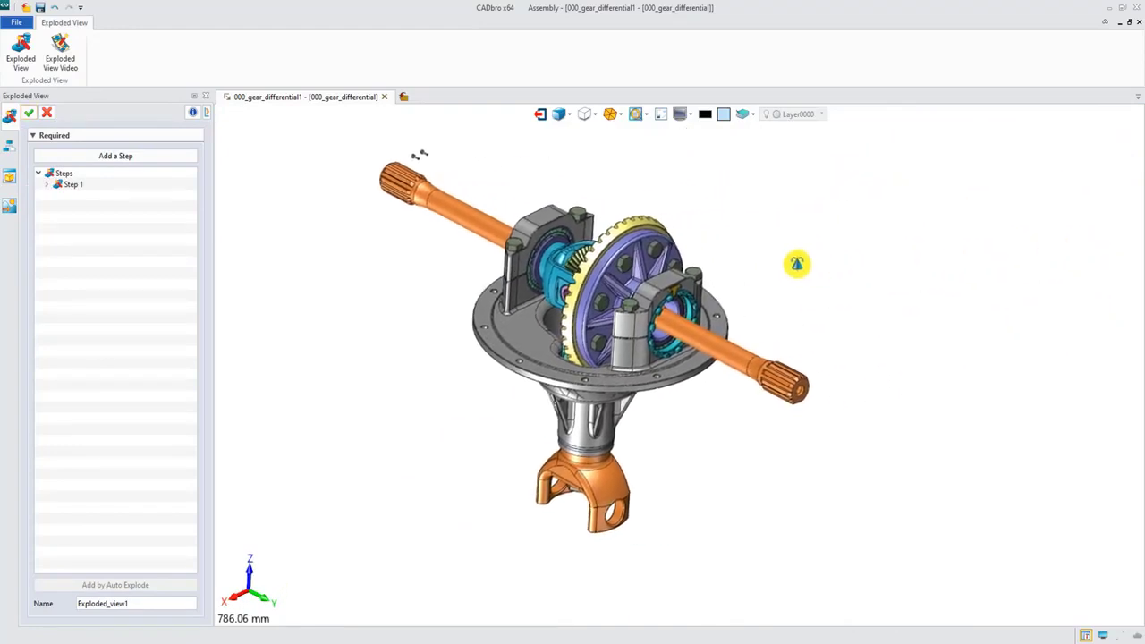
{"action": "scroll", "coordinate": [838, 435], "scroll_direction": "up", "scroll_amount": 5}
{"action": "left_click", "coordinate": [153, 154]}
{"action": "left_click", "coordinate": [462, 195]}
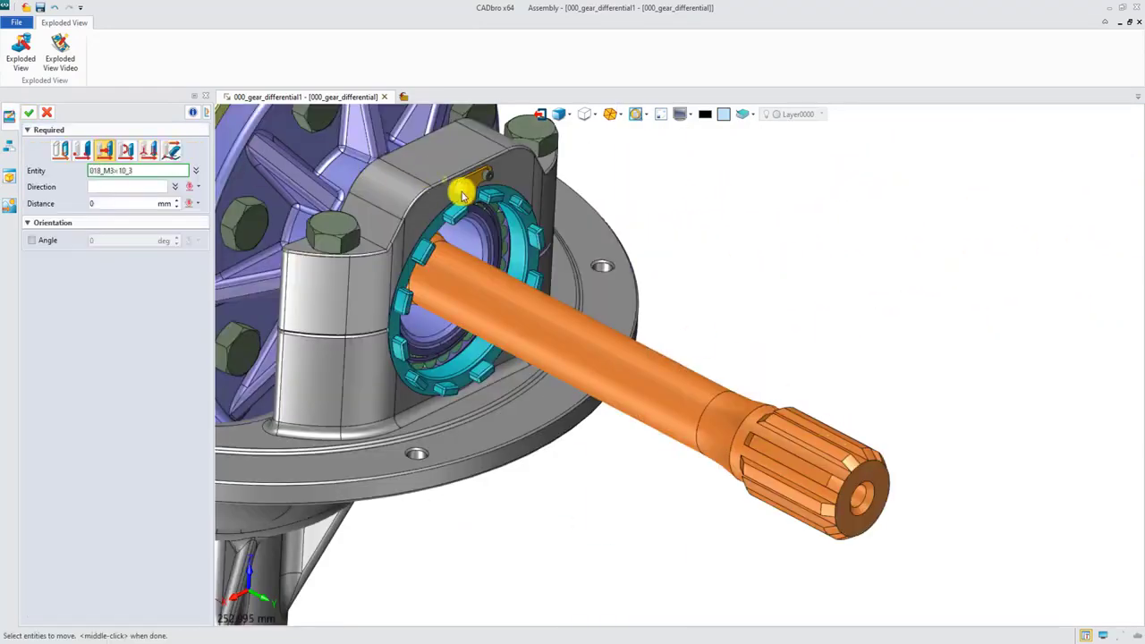
{"action": "middle_click", "coordinate": [728, 184]}
{"action": "left_click", "coordinate": [784, 199]}
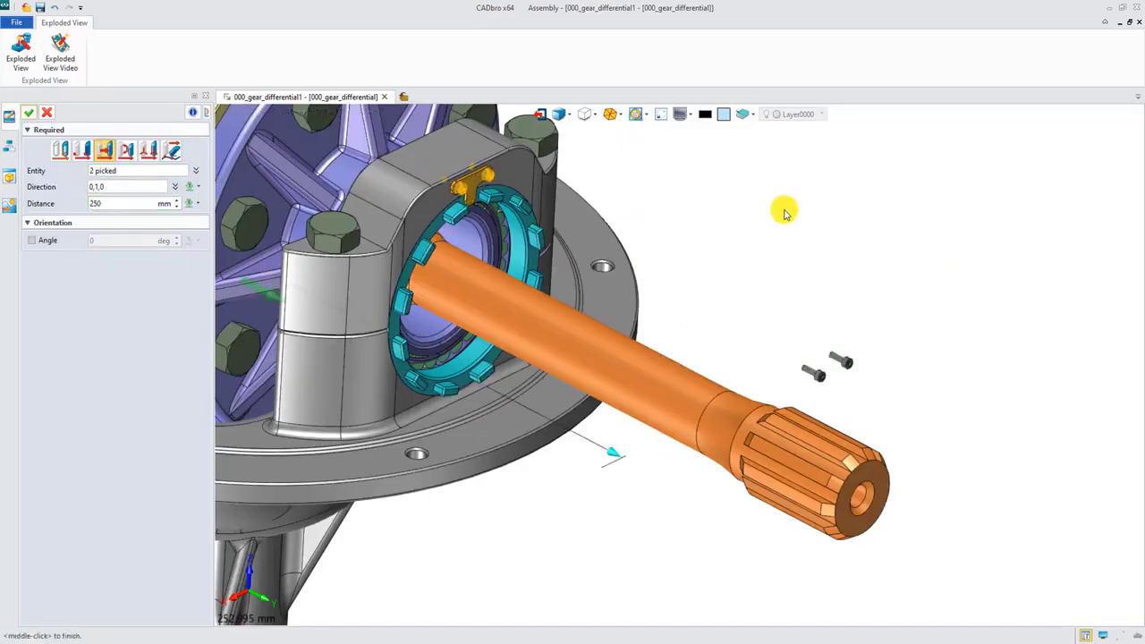
{"action": "middle_click", "coordinate": [784, 212]}
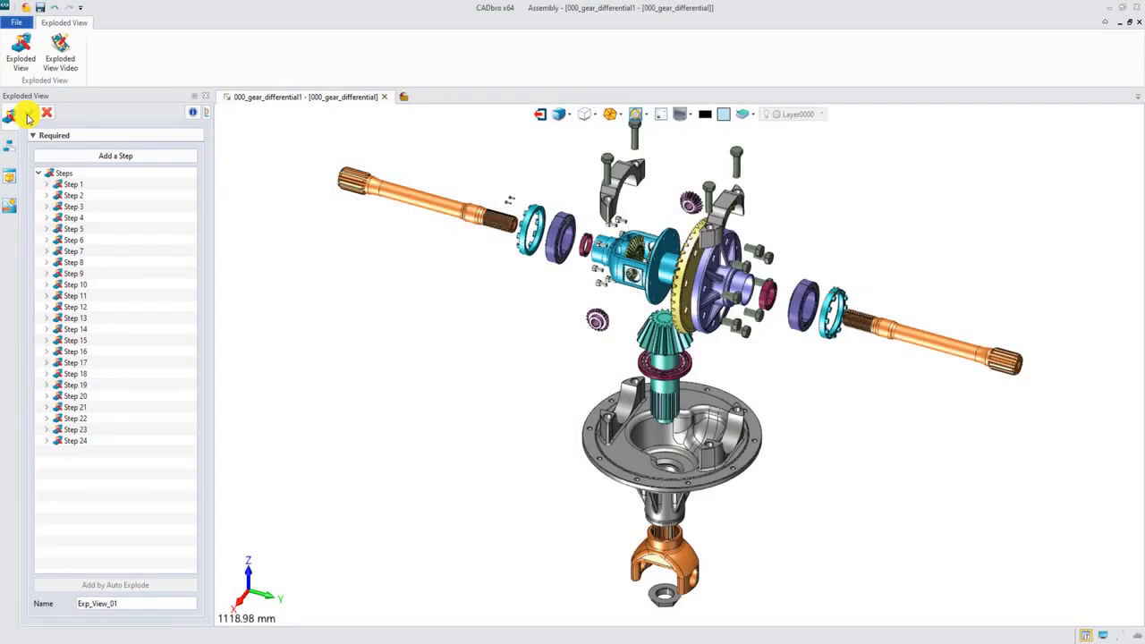
Step: Save the exploded view and play the Exp_View_01 animation
{"action": "left_click", "coordinate": [23, 114]}
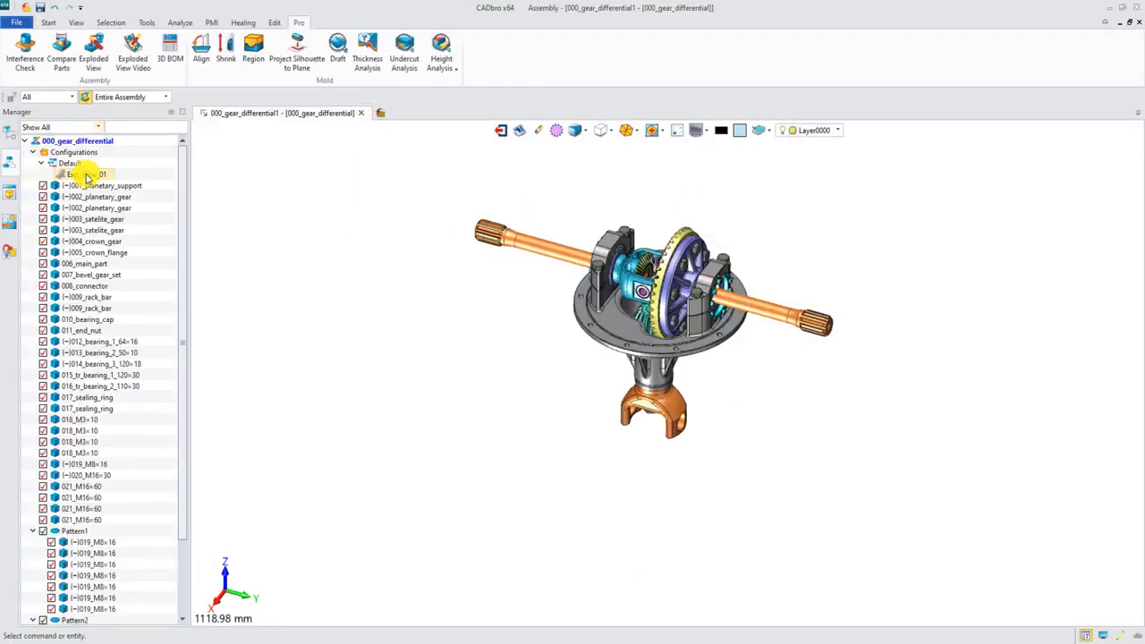
{"action": "right_click", "coordinate": [87, 176]}
{"action": "left_click", "coordinate": [112, 186]}
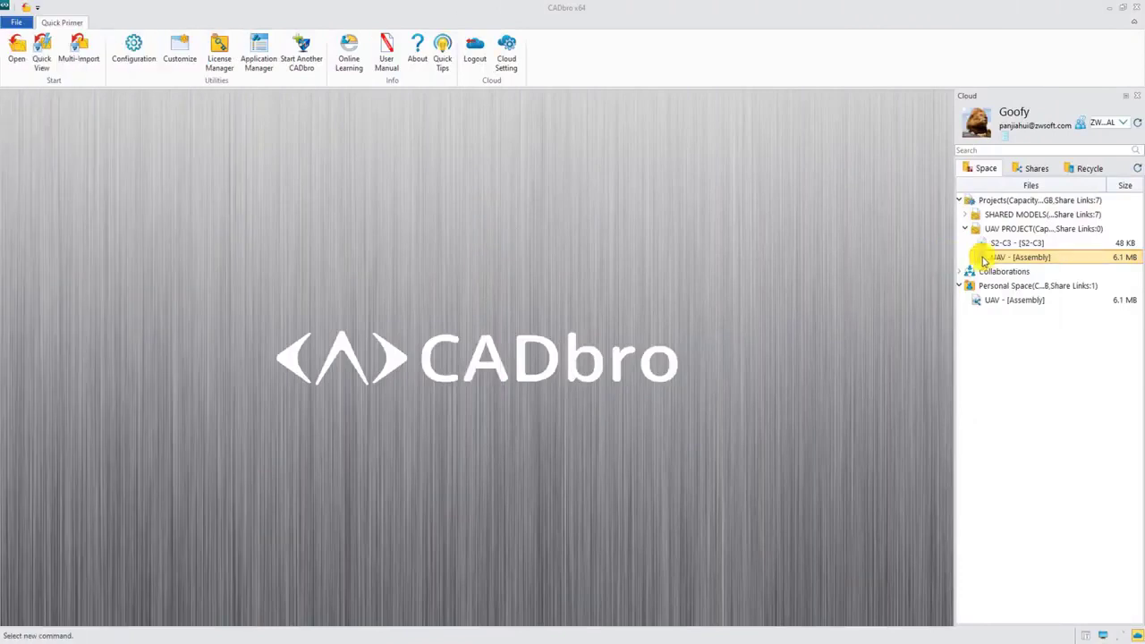
Step: Start collaboration 'Online Meeting_0310' on the UAV assembly, inviting Don
{"action": "right_click", "coordinate": [988, 258]}
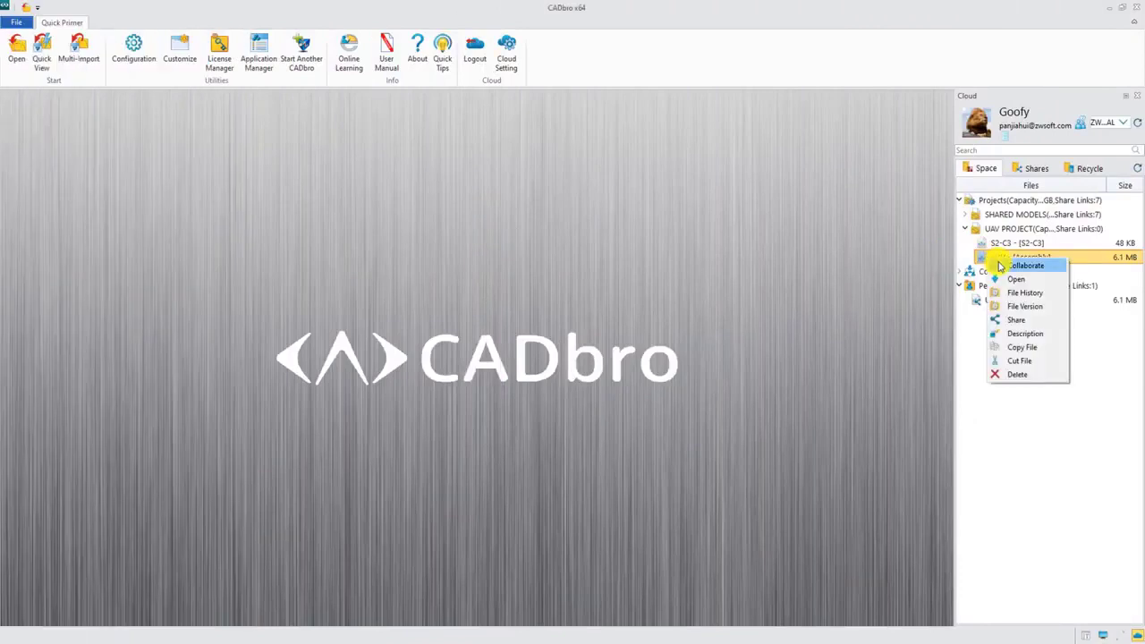
{"action": "left_click", "coordinate": [1025, 265]}
{"action": "left_click_drag", "start_coordinate": [664, 216], "coordinate": [528, 215]}
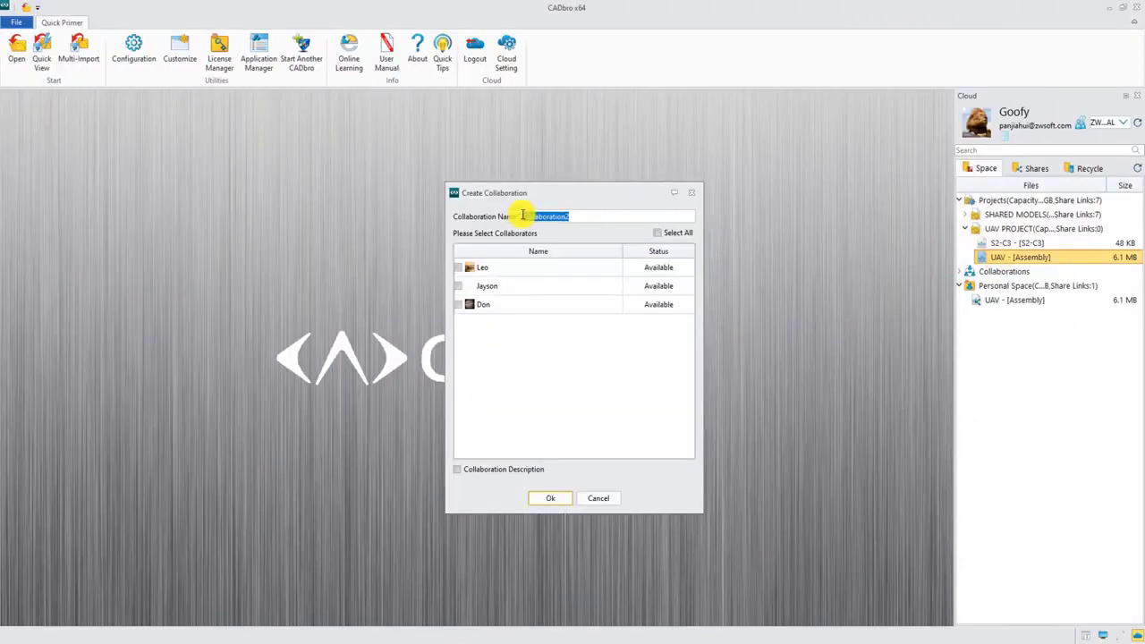
{"action": "type", "text": "Online Meeting_0310"}
{"action": "left_click", "coordinate": [458, 304]}
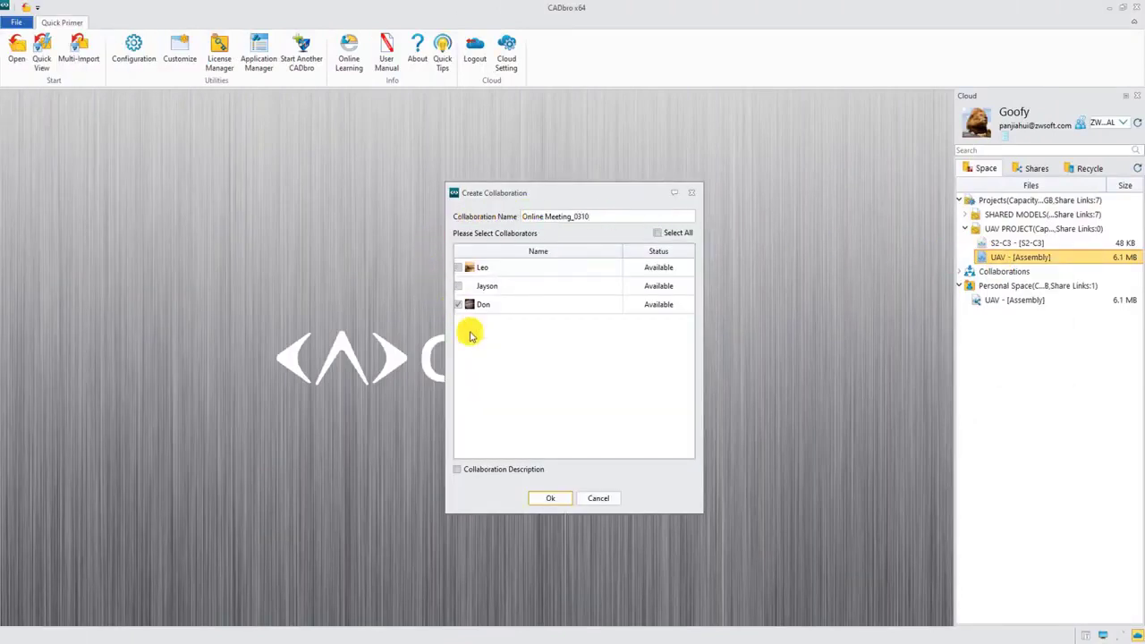
{"action": "left_click", "coordinate": [531, 499]}
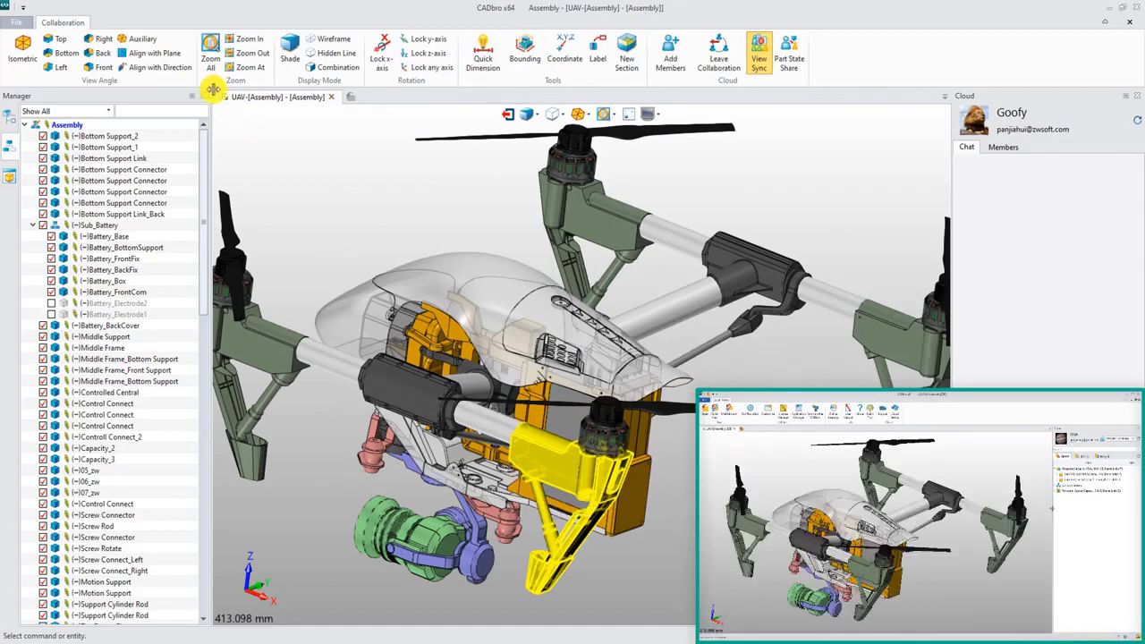
{"action": "left_click", "coordinate": [28, 64]}
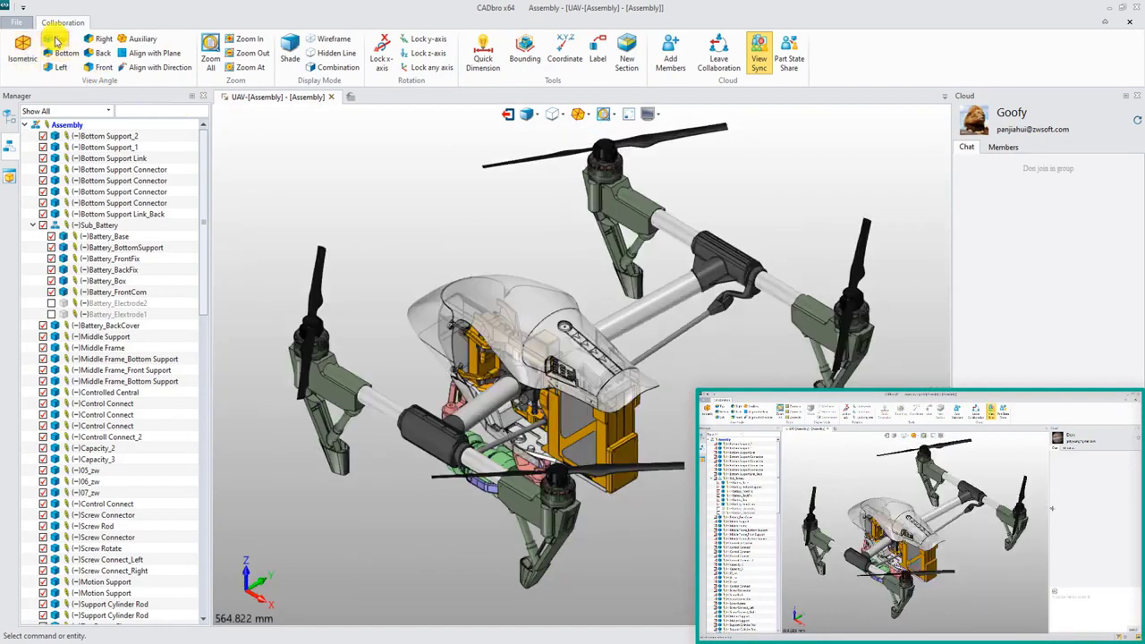
{"action": "left_click", "coordinate": [55, 39]}
{"action": "left_click", "coordinate": [60, 68]}
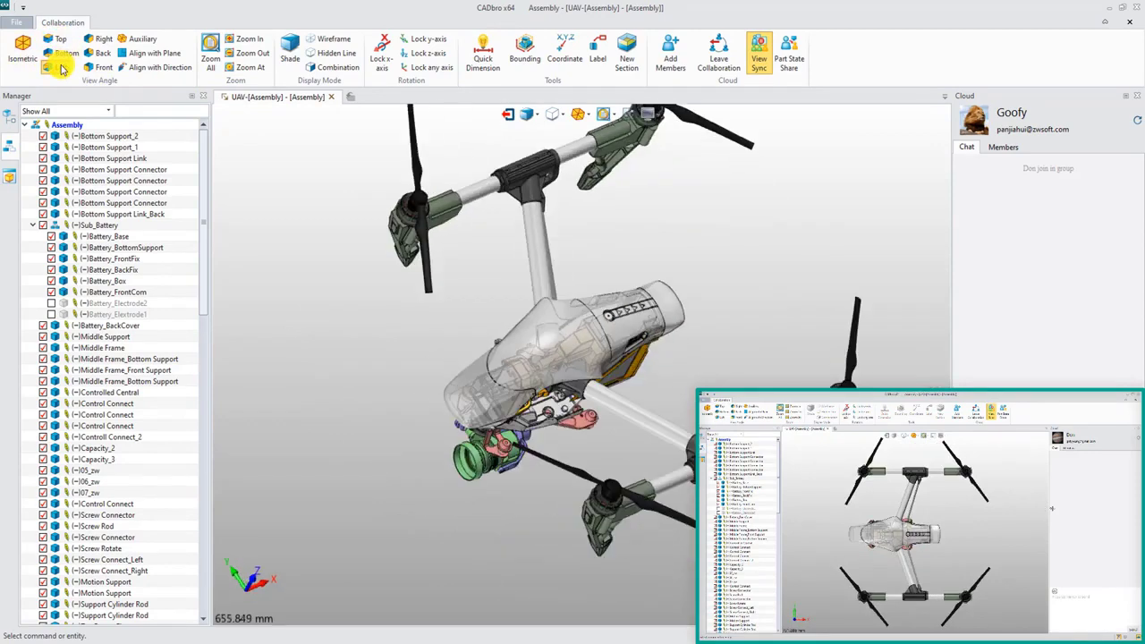
{"action": "left_click", "coordinate": [96, 38]}
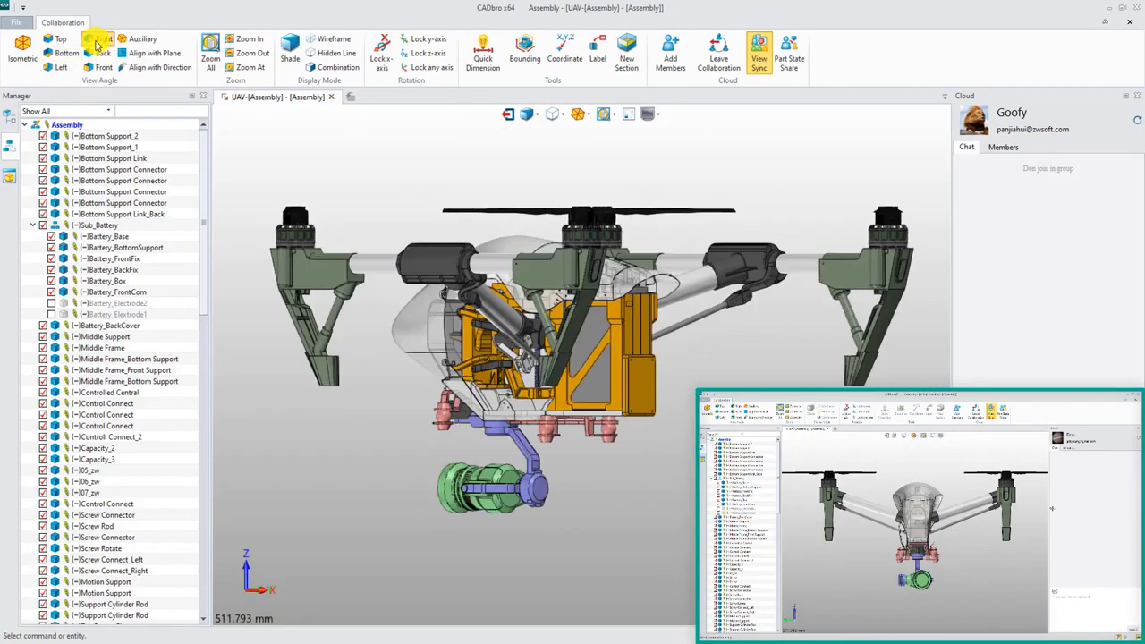
{"action": "left_click", "coordinate": [23, 47]}
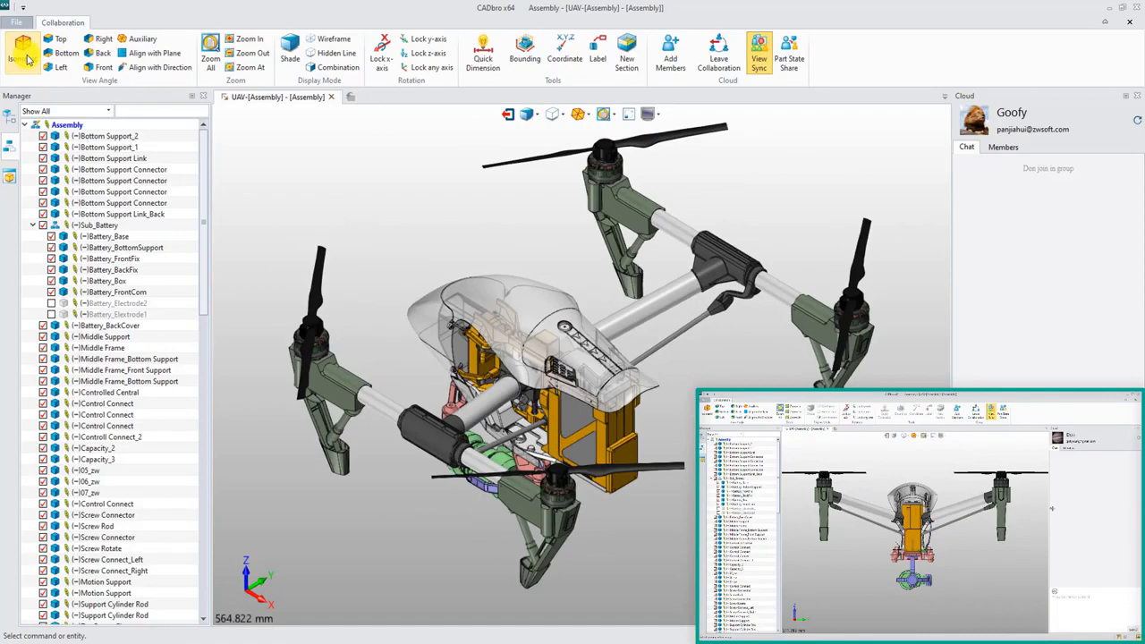
{"action": "left_click", "coordinate": [326, 53]}
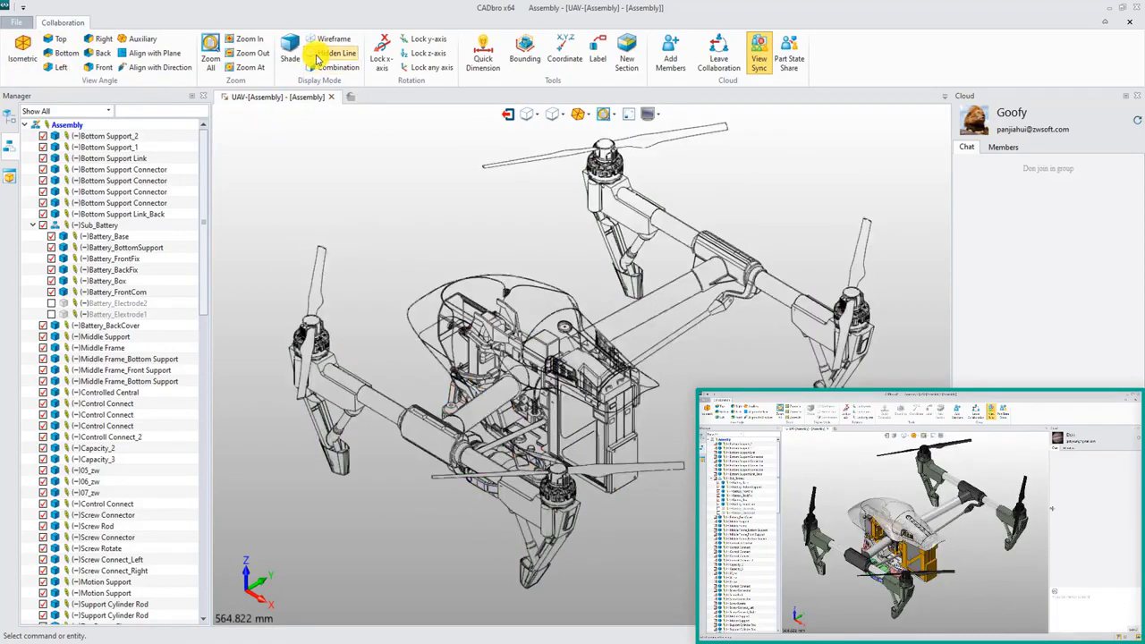
{"action": "left_click", "coordinate": [286, 55]}
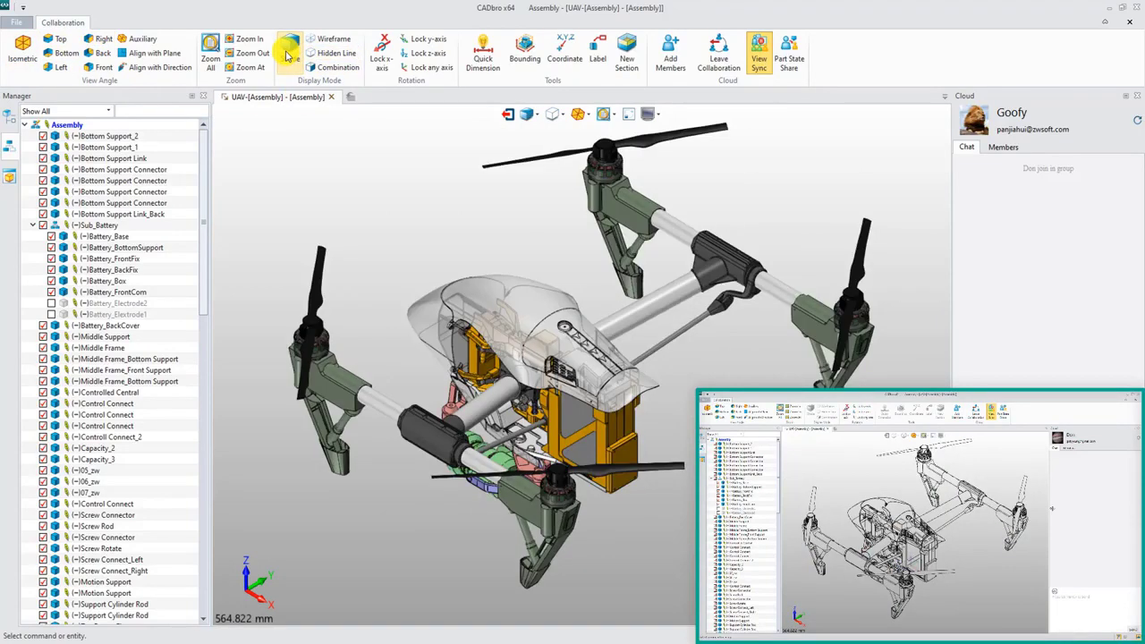
Step: Dimension the 493.92 spacing between two rotor arms
{"action": "left_click", "coordinate": [483, 54]}
{"action": "scroll", "coordinate": [331, 383], "scroll_direction": "up", "scroll_amount": 3}
{"action": "left_click", "coordinate": [330, 383]}
{"action": "scroll", "coordinate": [365, 345], "scroll_direction": "up", "scroll_amount": 3}
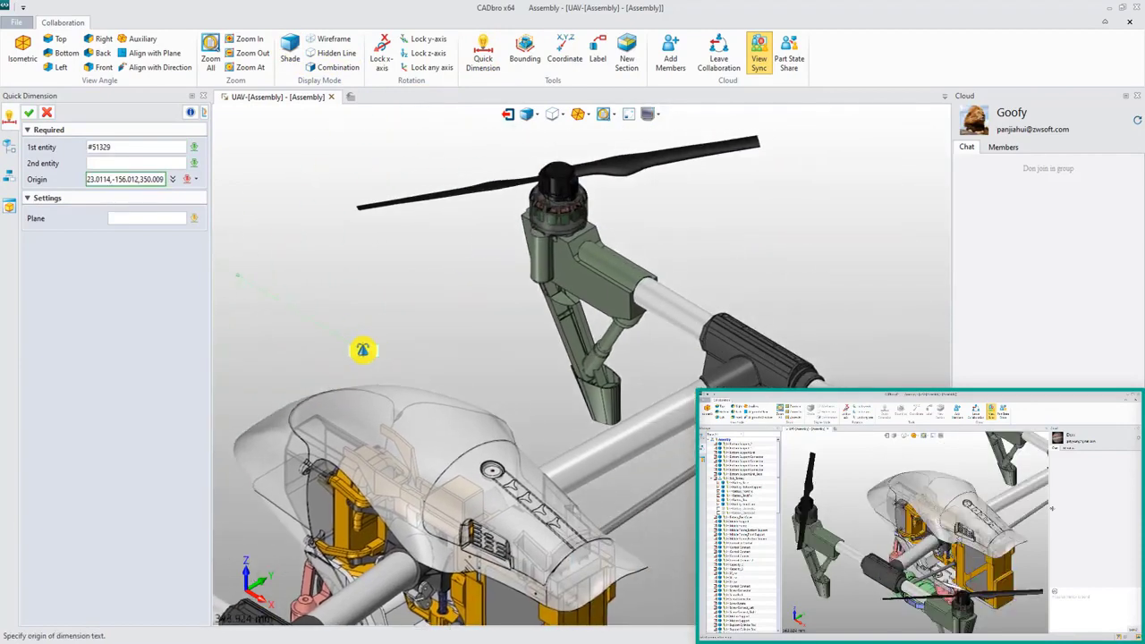
{"action": "scroll", "coordinate": [632, 248], "scroll_direction": "up", "scroll_amount": 2}
{"action": "scroll", "coordinate": [527, 244], "scroll_direction": "up", "scroll_amount": 2}
{"action": "scroll", "coordinate": [528, 244], "scroll_direction": "down", "scroll_amount": 3}
{"action": "scroll", "coordinate": [552, 245], "scroll_direction": "down", "scroll_amount": 2}
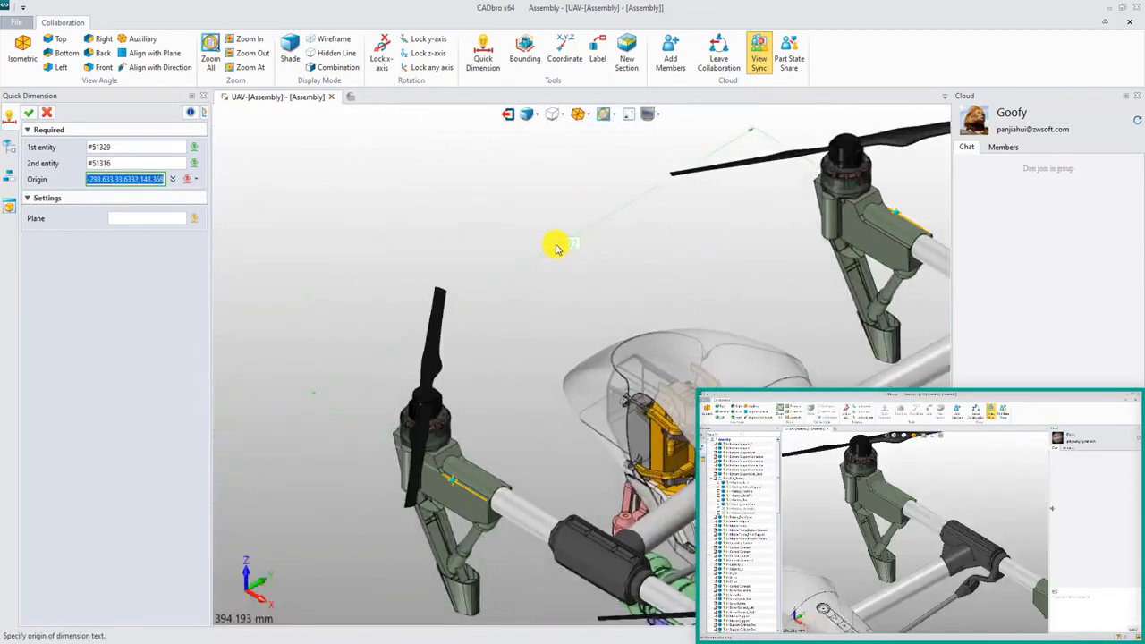
{"action": "left_click", "coordinate": [552, 245]}
Step: Add a ø34.40 diameter dimension on a rotor motor's circular edge
{"action": "scroll", "coordinate": [374, 408], "scroll_direction": "up", "scroll_amount": 3}
{"action": "scroll", "coordinate": [374, 408], "scroll_direction": "up", "scroll_amount": 8}
{"action": "left_click", "coordinate": [475, 427]}
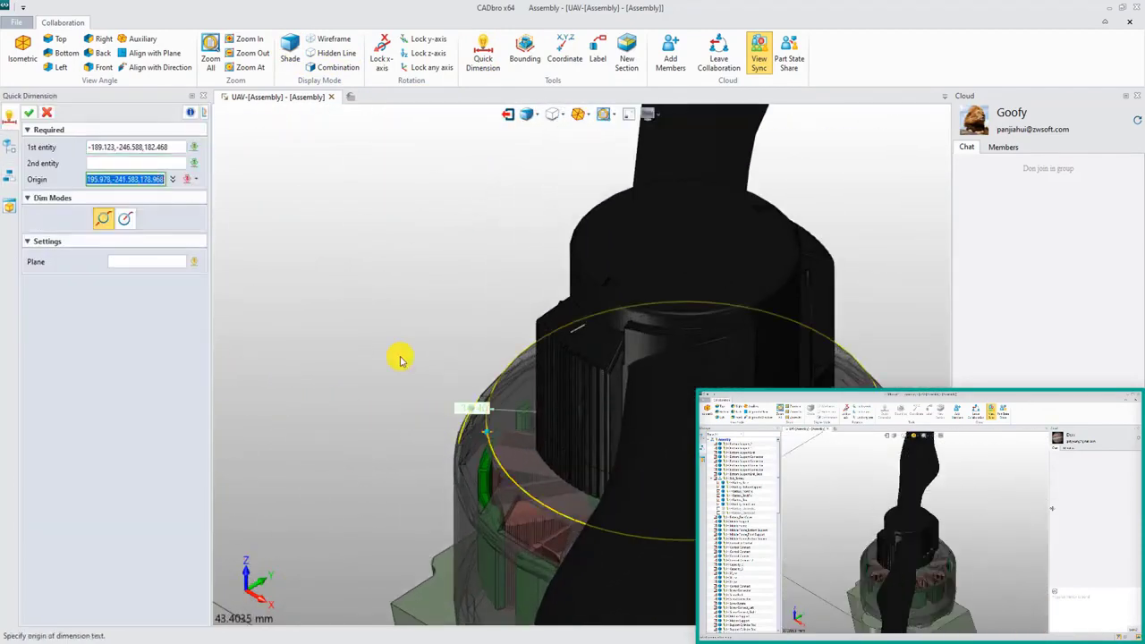
{"action": "scroll", "coordinate": [286, 274], "scroll_direction": "down", "scroll_amount": 5}
{"action": "scroll", "coordinate": [434, 326], "scroll_direction": "down", "scroll_amount": 5}
{"action": "scroll", "coordinate": [434, 326], "scroll_direction": "down", "scroll_amount": 3}
{"action": "left_click", "coordinate": [384, 234]}
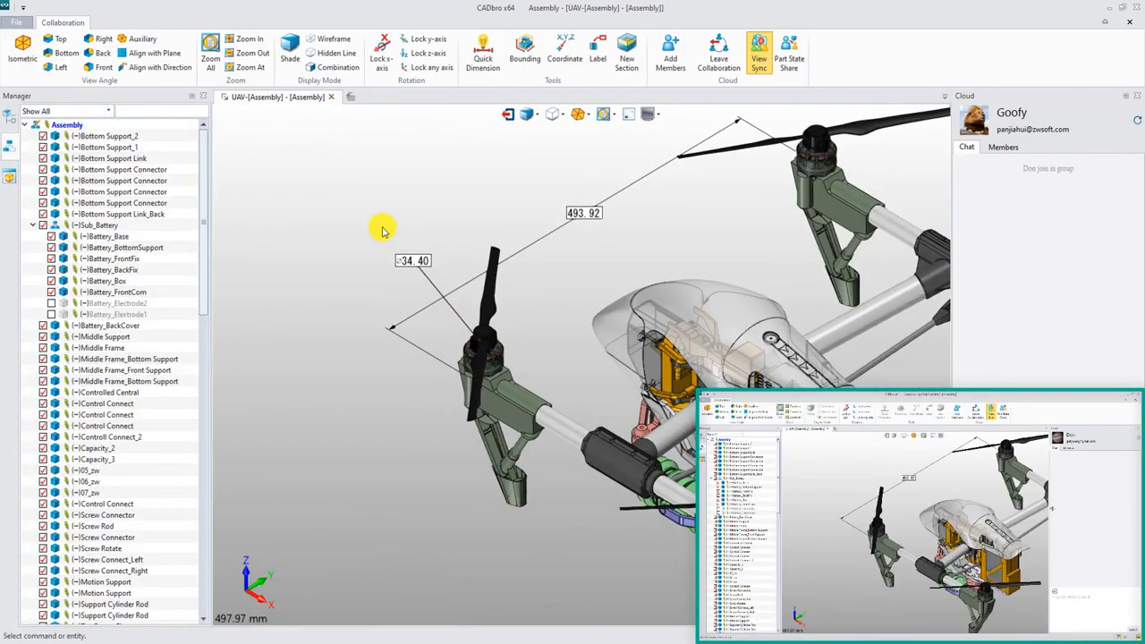
{"action": "scroll", "coordinate": [402, 253], "scroll_direction": "down", "scroll_amount": 3}
{"action": "middle_click_drag", "start_coordinate": [402, 253], "coordinate": [424, 276]}
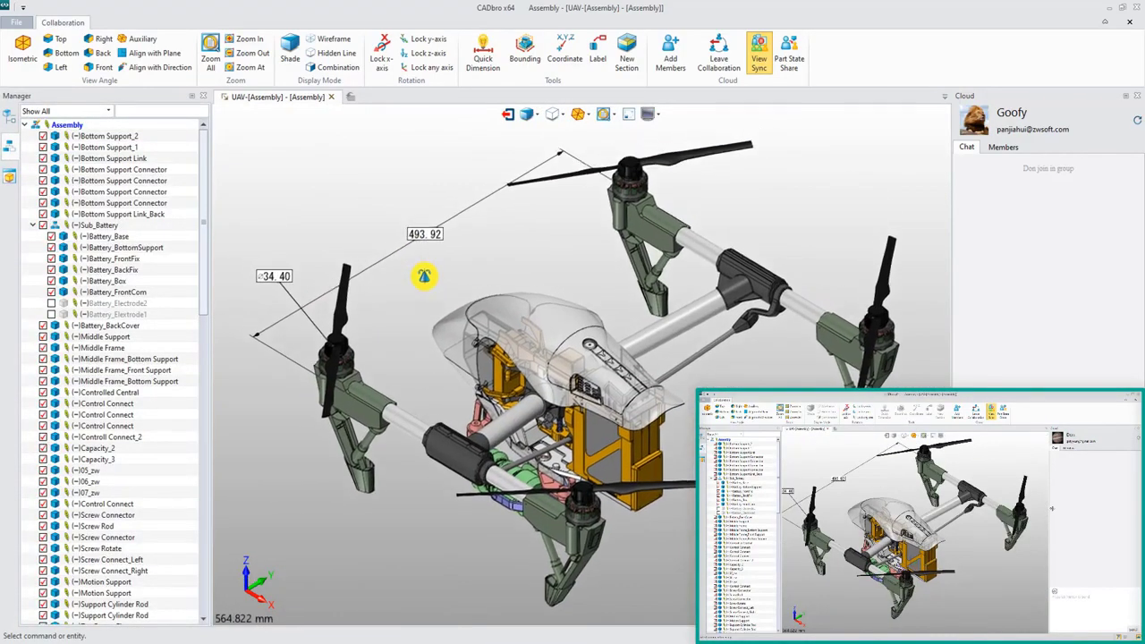
Step: Enclose each of the four rotors in an R142.26 bounding cylinder
{"action": "left_click", "coordinate": [525, 53]}
{"action": "left_click", "coordinate": [637, 163]}
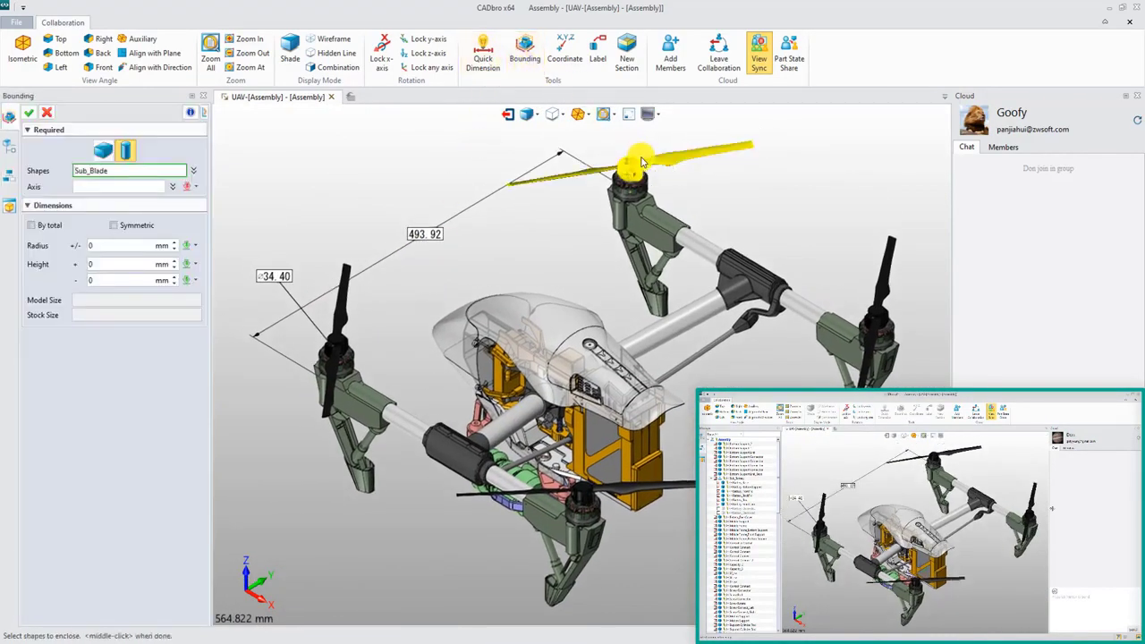
{"action": "left_click", "coordinate": [160, 185]}
{"action": "right_click", "coordinate": [260, 182]}
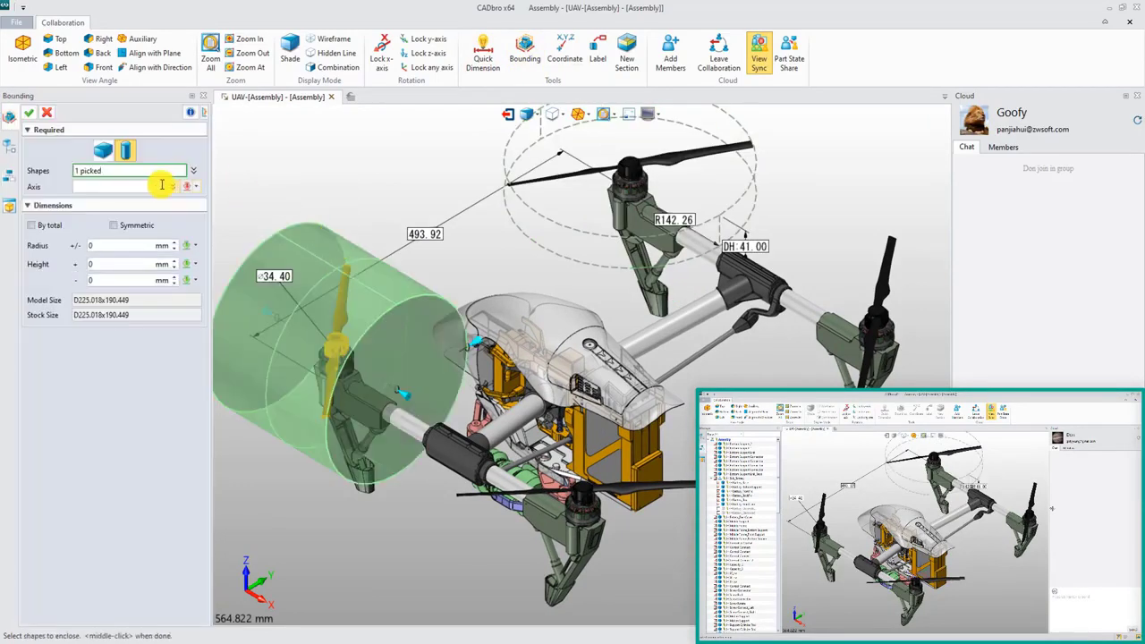
{"action": "right_click", "coordinate": [257, 181]}
{"action": "left_click", "coordinate": [279, 221]}
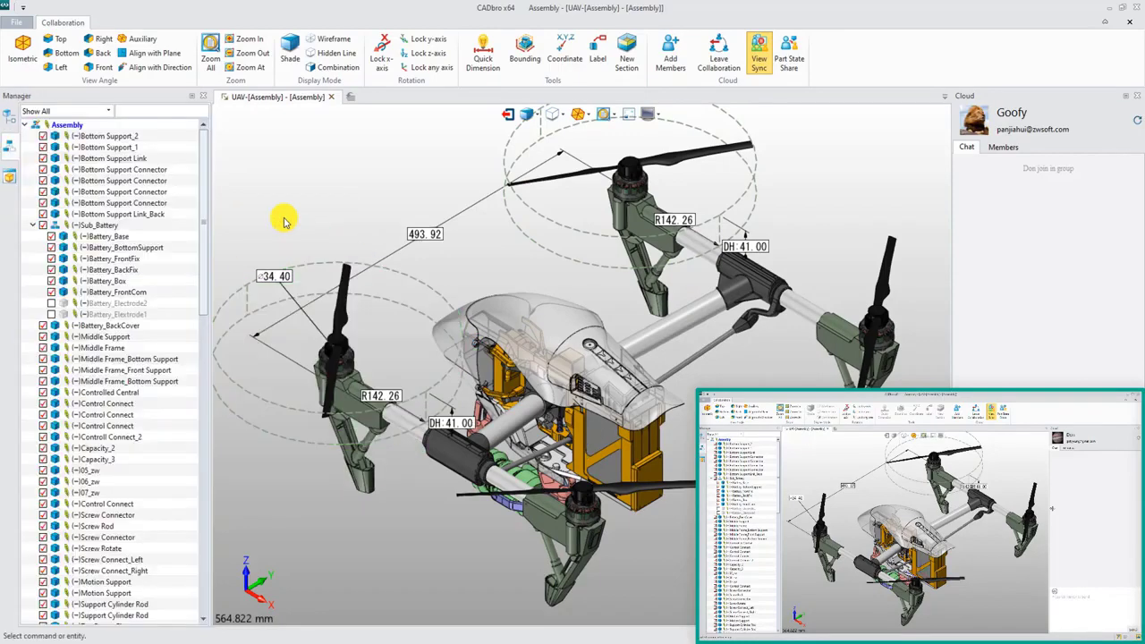
{"action": "middle_click", "coordinate": [759, 217]}
{"action": "left_click", "coordinate": [813, 205]}
{"action": "middle_click", "coordinate": [821, 224]}
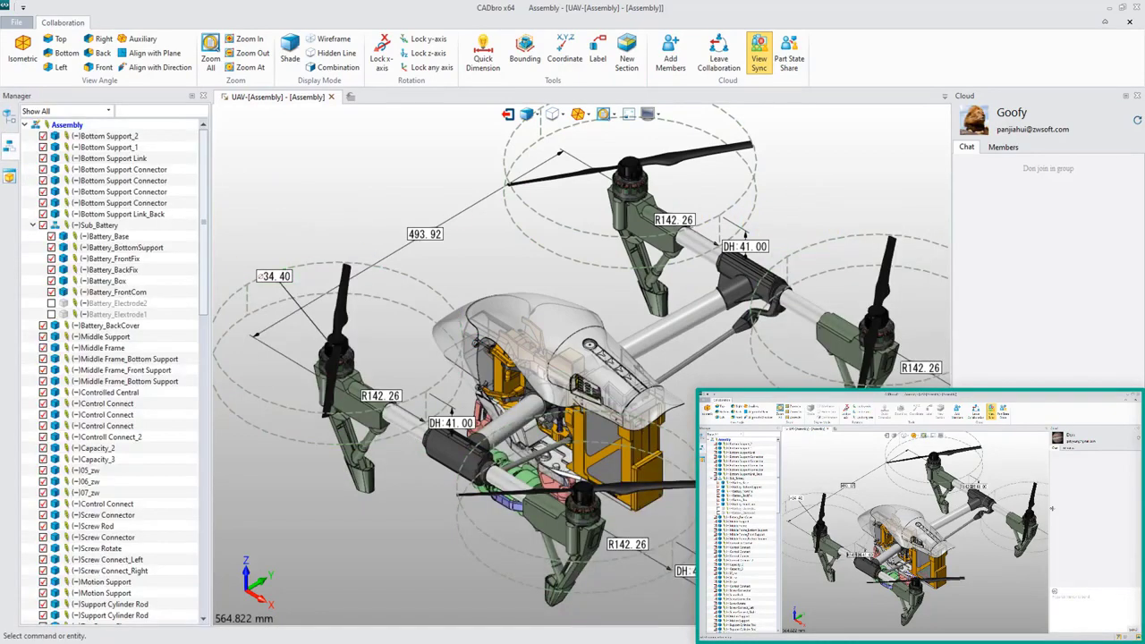
Step: Hide (Blank) the drone's canopy
{"action": "middle_click_drag", "start_coordinate": [554, 358], "coordinate": [500, 349]}
{"action": "right_click", "coordinate": [452, 329]}
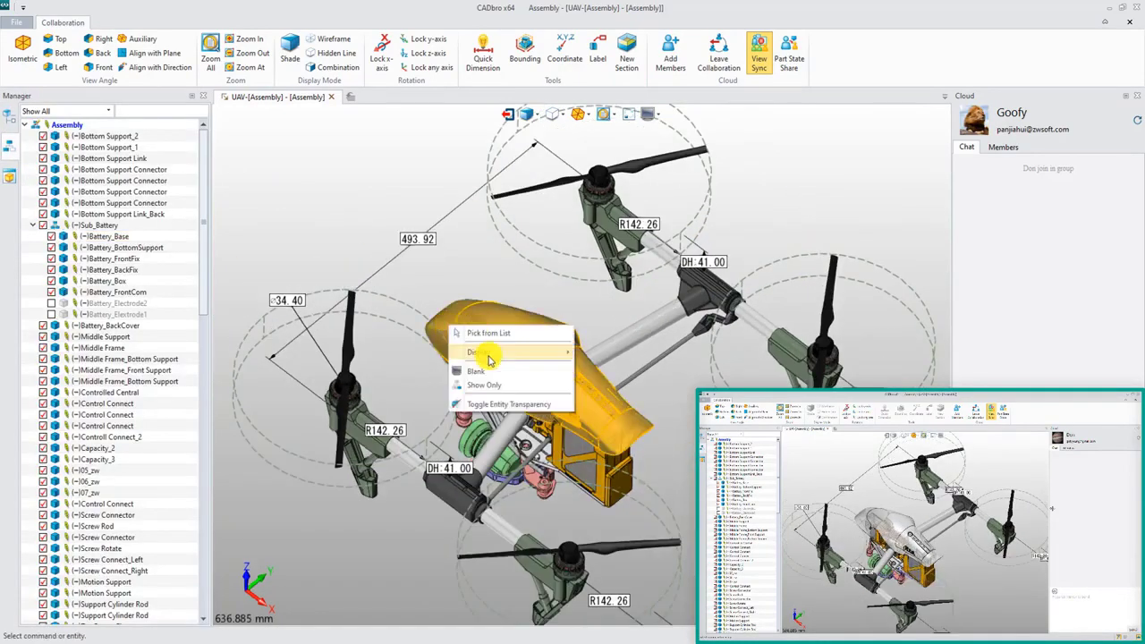
{"action": "left_click", "coordinate": [478, 370]}
{"action": "scroll", "coordinate": [511, 304], "scroll_direction": "up", "scroll_amount": 5}
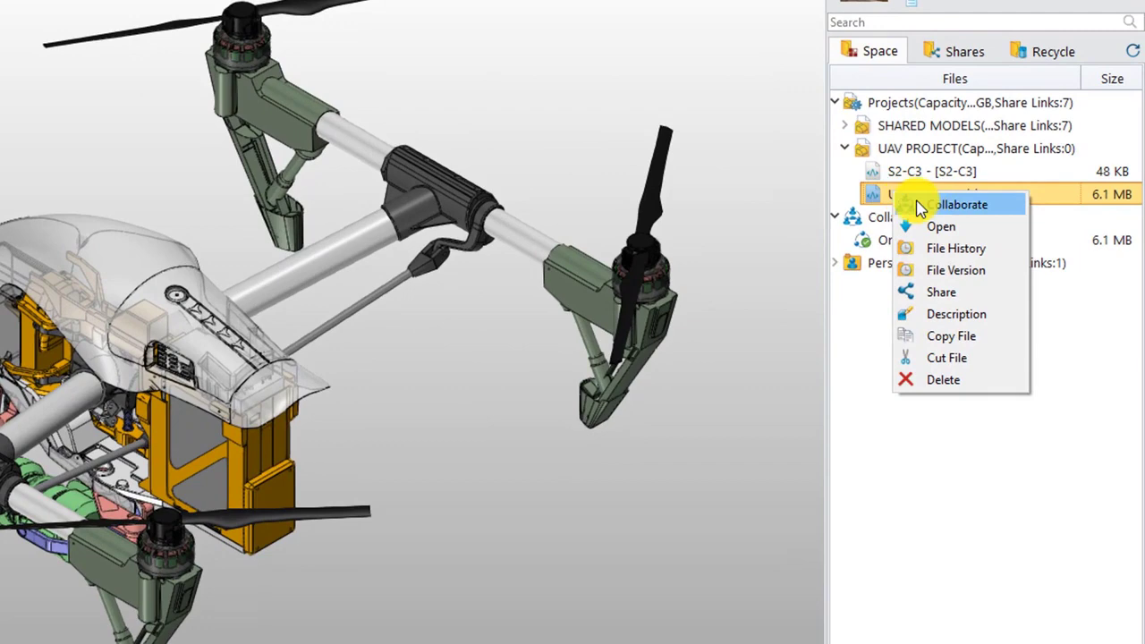
Step: Create a public share link for UAV - [Assembly] and copy it
{"action": "left_click", "coordinate": [937, 289]}
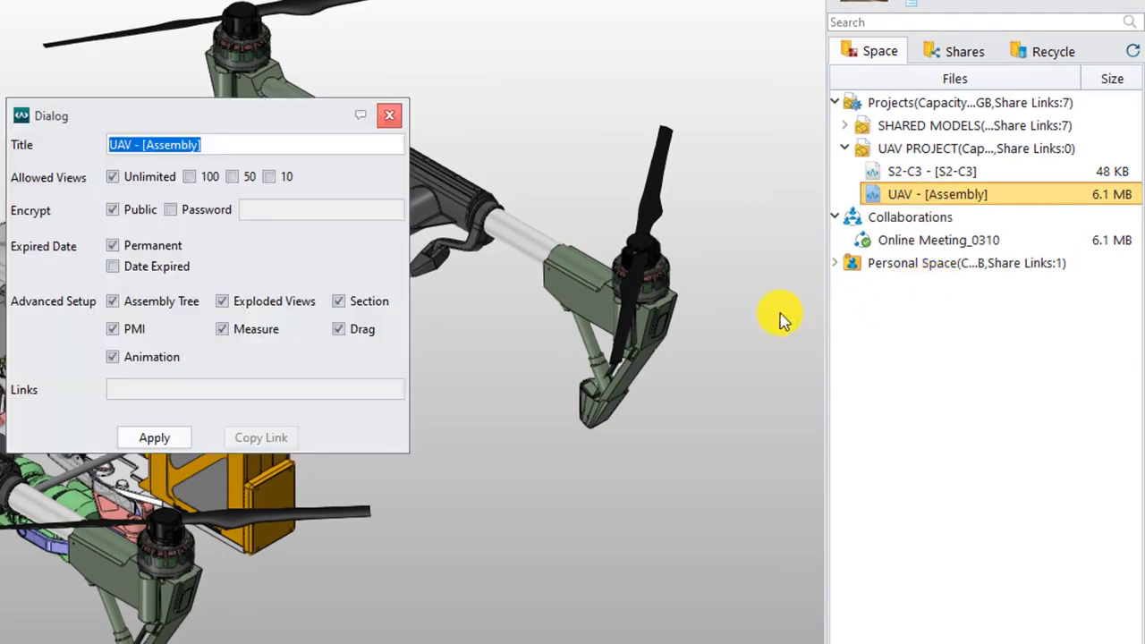
{"action": "left_click", "coordinate": [140, 443]}
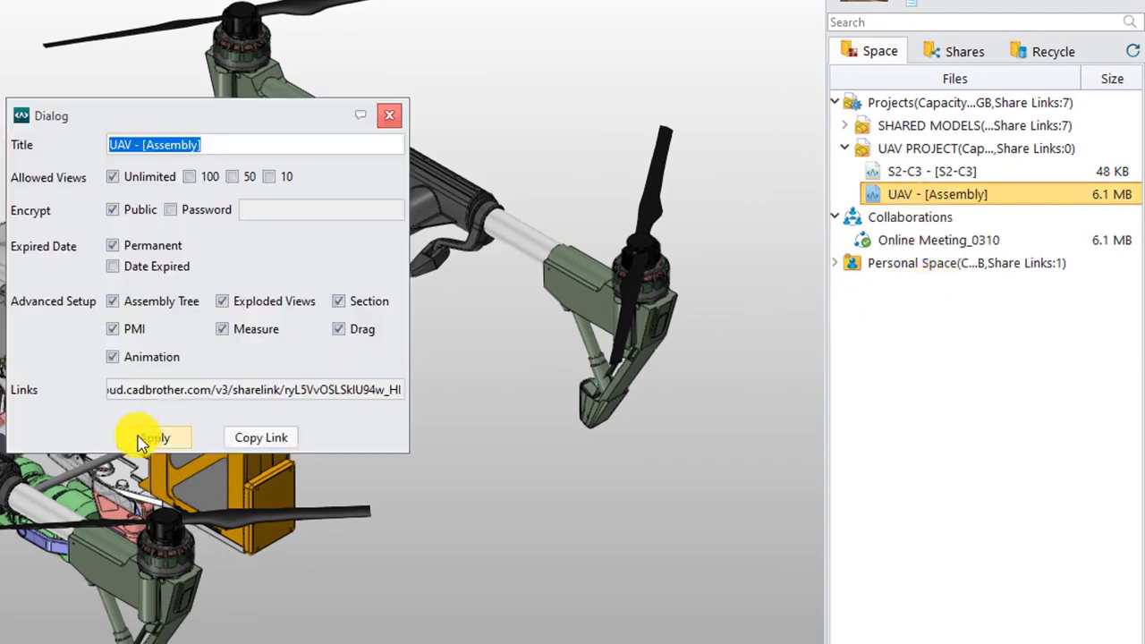
{"action": "left_click", "coordinate": [255, 438]}
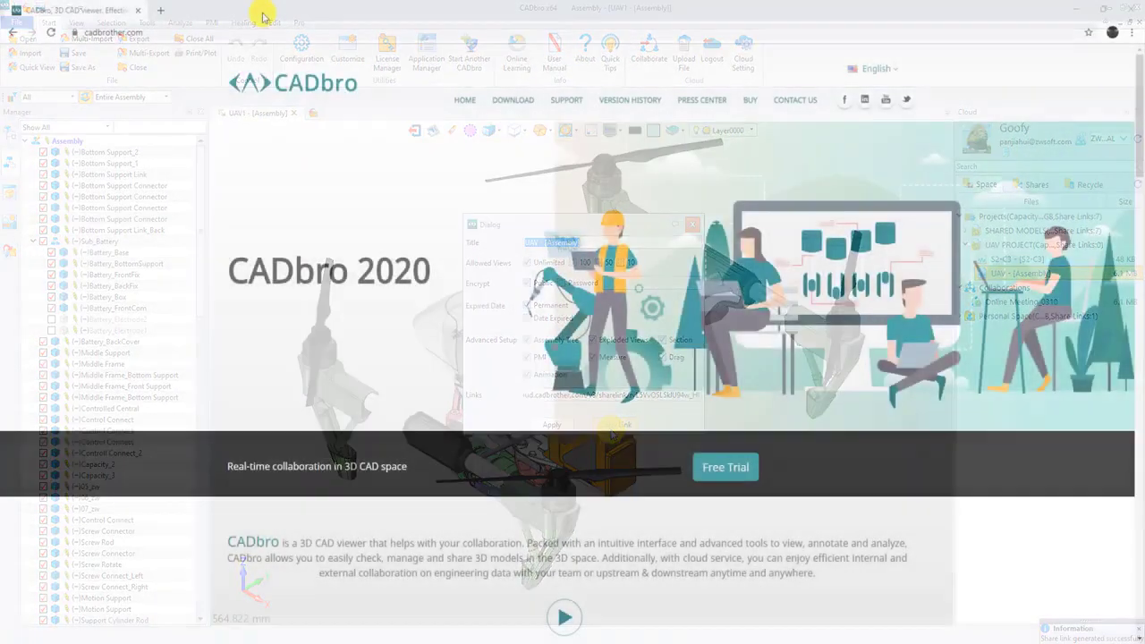
Step: Paste the copied UAV share link into Chrome's address bar and load it
{"action": "left_click", "coordinate": [263, 31]}
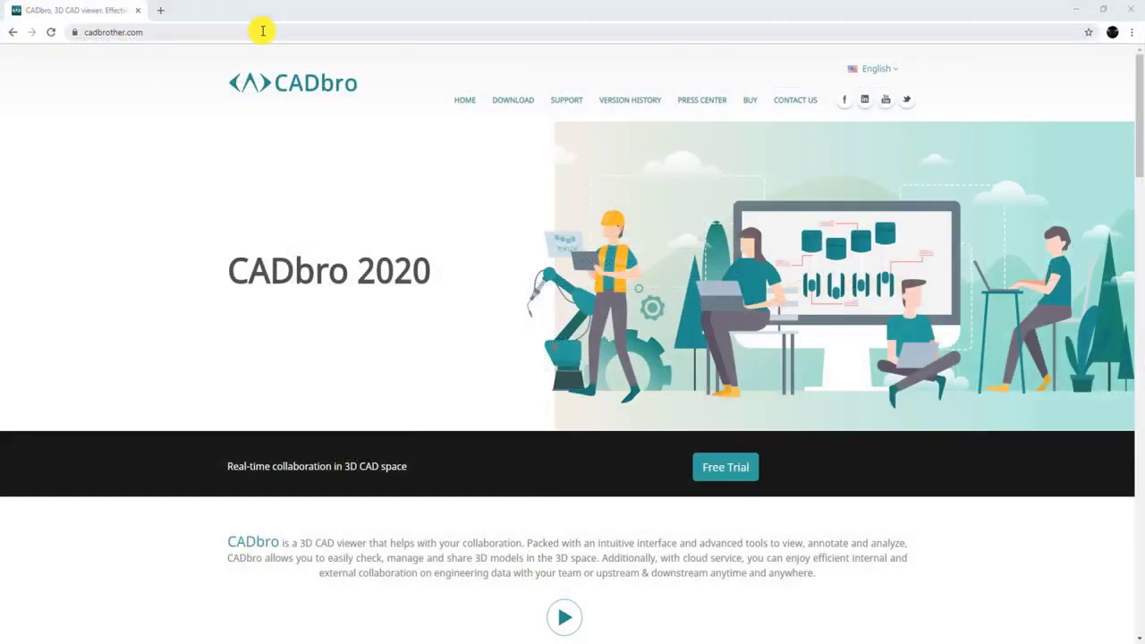
{"action": "key", "text": "ctrl+v"}
{"action": "key", "text": "Return"}
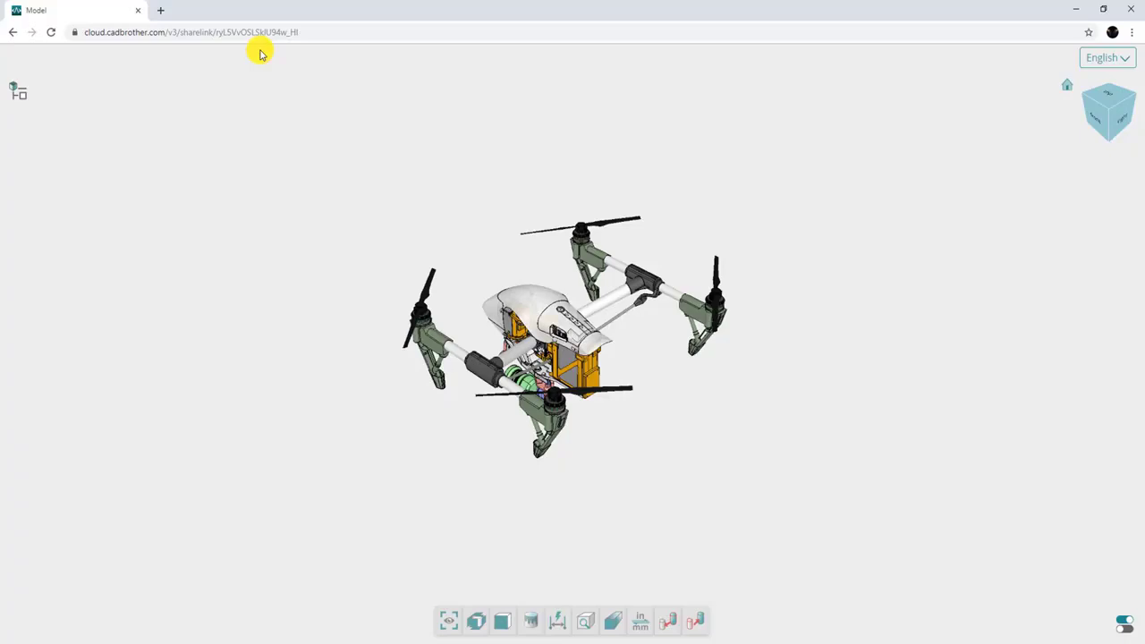
Step: List the Assembly part tree and view the drone from front and oblique-top angles
{"action": "left_click", "coordinate": [18, 92]}
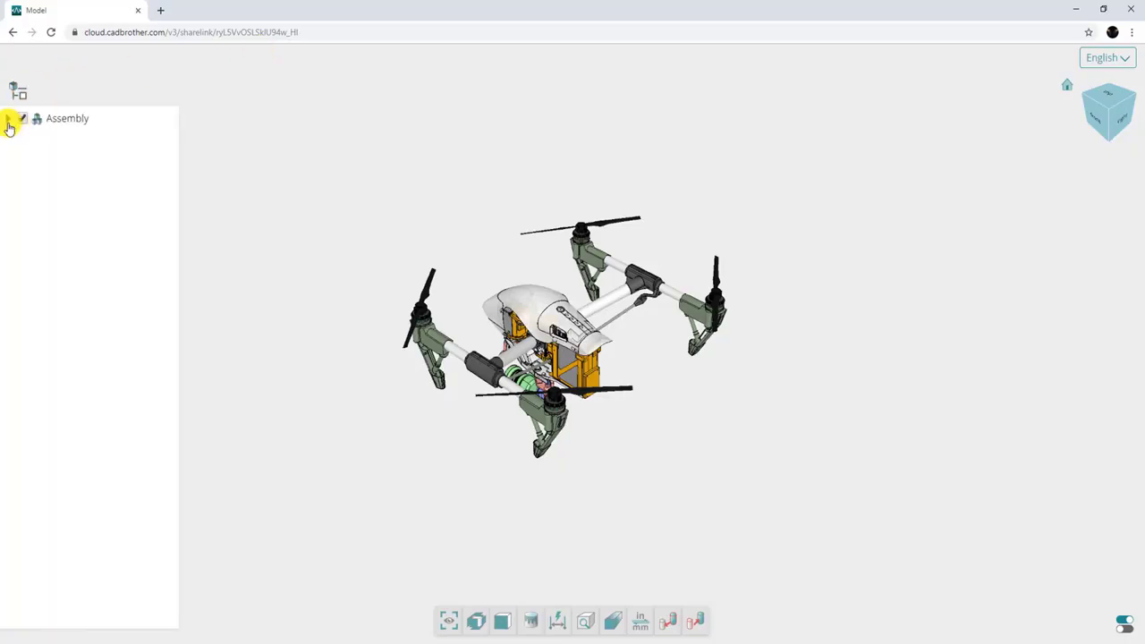
{"action": "left_click", "coordinate": [9, 119]}
{"action": "left_click", "coordinate": [1083, 115]}
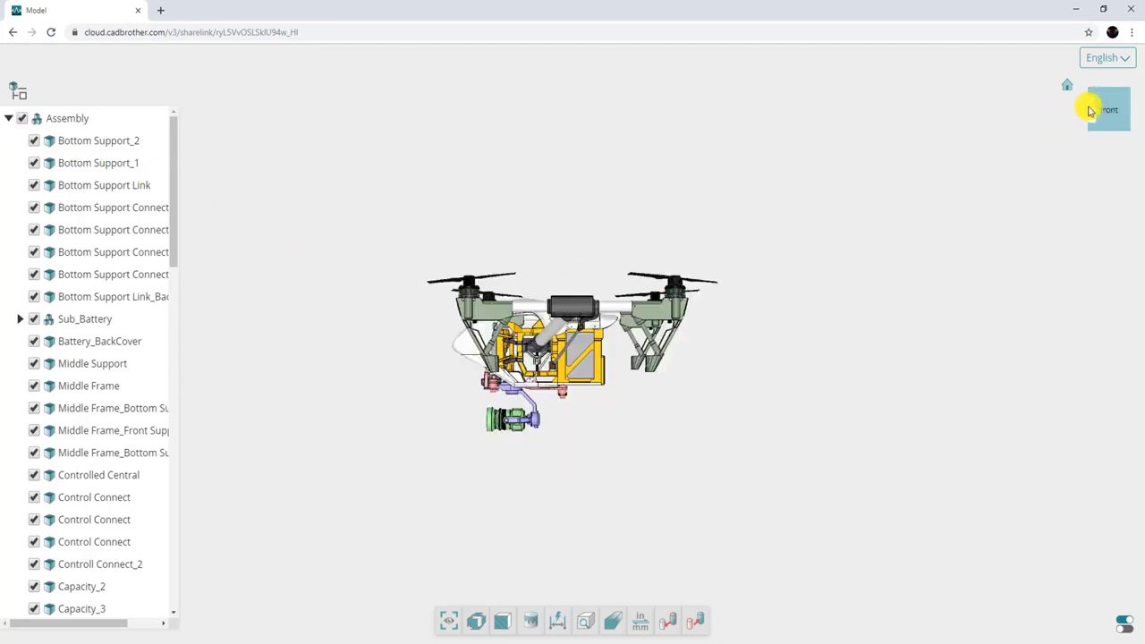
{"action": "left_click", "coordinate": [1109, 94]}
Step: Explode the drone's parts, then clip away its right arms with a section box
{"action": "left_click", "coordinate": [475, 621]}
{"action": "mouse_move", "coordinate": [511, 593]}
{"action": "left_mouse_down"}
{"action": "mouse_move", "coordinate": [540, 593]}
{"action": "mouse_move", "coordinate": [470, 593]}
{"action": "left_mouse_up"}
{"action": "left_click", "coordinate": [475, 621]}
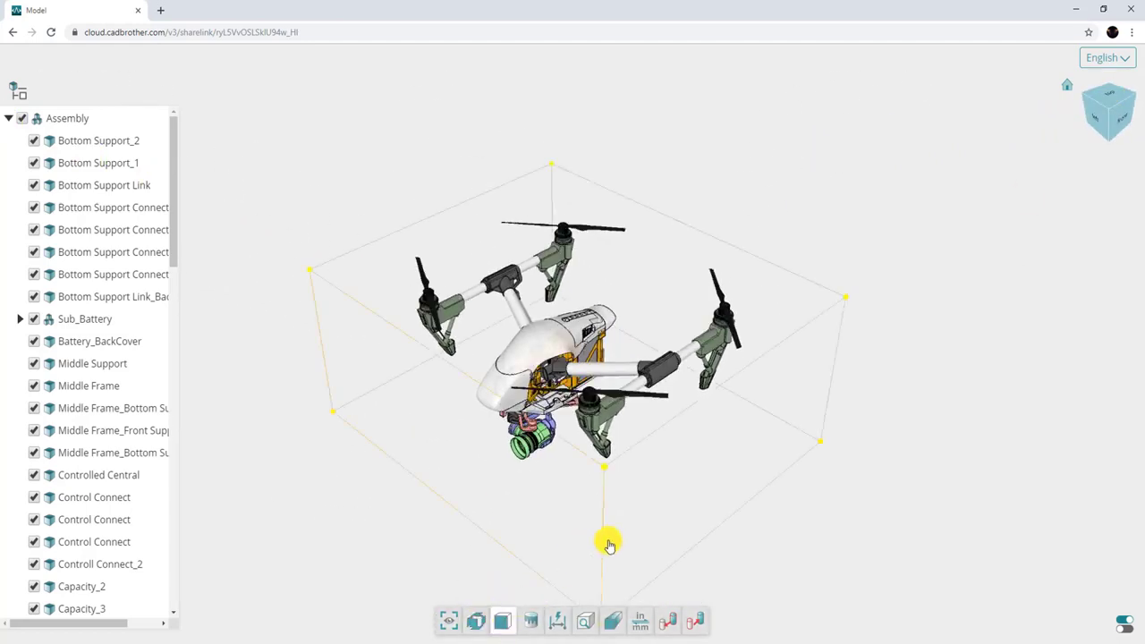
{"action": "mouse_move", "coordinate": [547, 505]}
{"action": "left_mouse_down"}
{"action": "mouse_move", "coordinate": [432, 462]}
{"action": "mouse_move", "coordinate": [475, 437]}
{"action": "left_mouse_up"}
Step: Measure the 493.92 mm rotor spacing between two arm edges
{"action": "left_click", "coordinate": [502, 621]}
{"action": "left_click", "coordinate": [558, 621]}
{"action": "scroll", "coordinate": [654, 462], "scroll_direction": "up", "scroll_amount": 3}
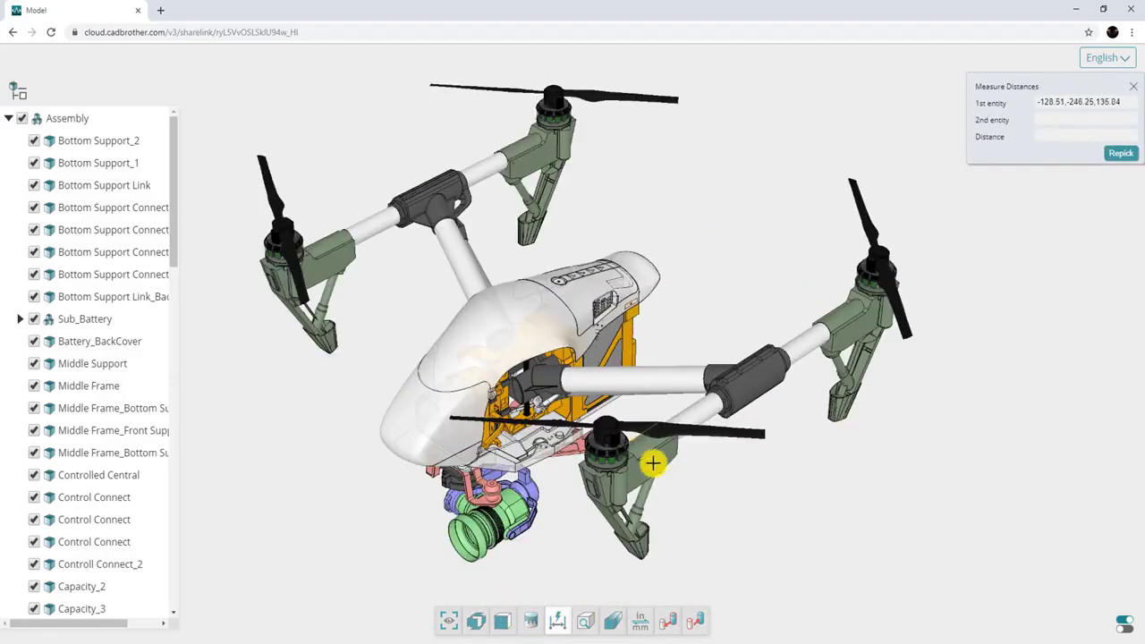
{"action": "scroll", "coordinate": [356, 311], "scroll_direction": "up", "scroll_amount": 3}
{"action": "scroll", "coordinate": [356, 311], "scroll_direction": "down", "scroll_amount": 3}
{"action": "scroll", "coordinate": [363, 447], "scroll_direction": "down", "scroll_amount": 3}
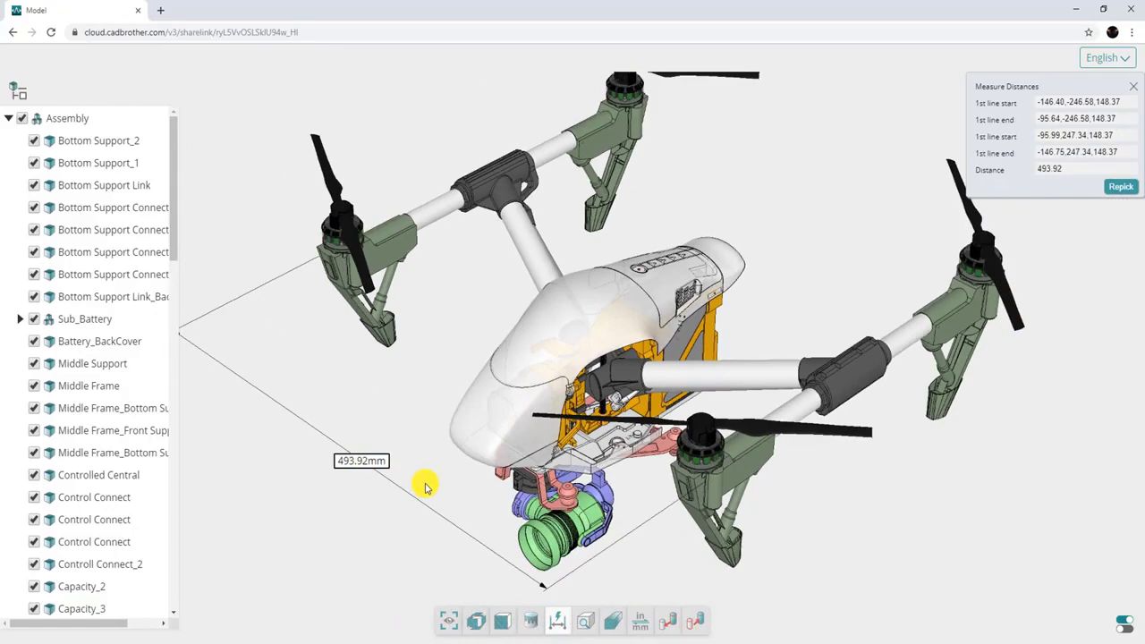
{"action": "left_click", "coordinate": [584, 621]}
Step: Check the ø34.40 mm motor circle and switch measurement units to inches
{"action": "scroll", "coordinate": [839, 506], "scroll_direction": "up", "scroll_amount": 3}
{"action": "scroll", "coordinate": [678, 366], "scroll_direction": "up", "scroll_amount": 2}
{"action": "left_click", "coordinate": [677, 366]}
{"action": "scroll", "coordinate": [761, 524], "scroll_direction": "down", "scroll_amount": 3}
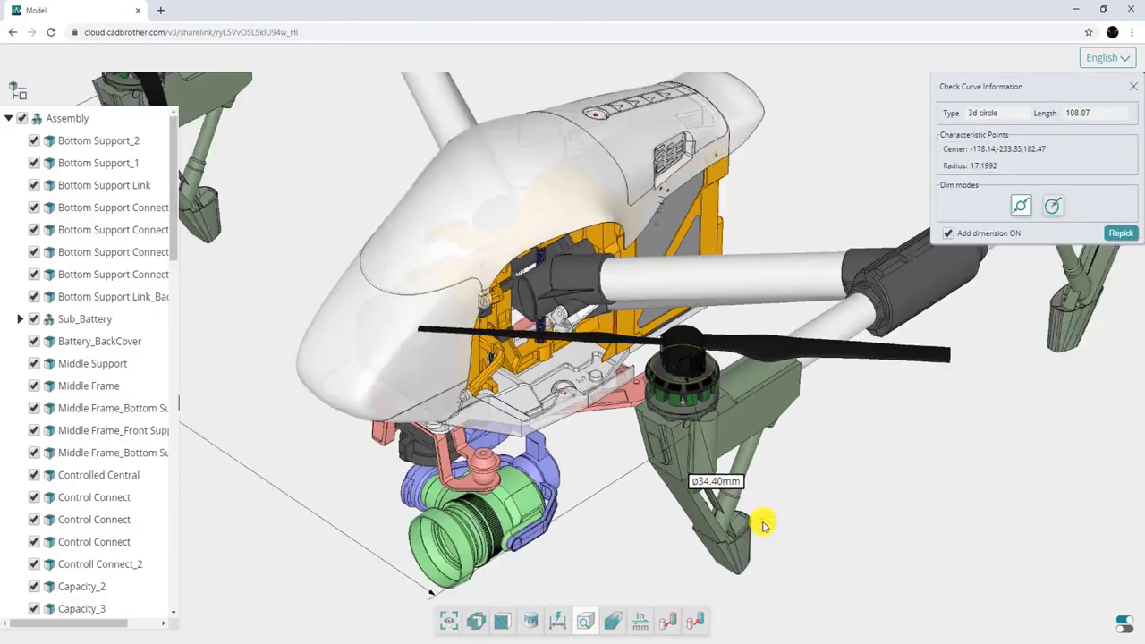
{"action": "scroll", "coordinate": [629, 514], "scroll_direction": "down", "scroll_amount": 1}
{"action": "scroll", "coordinate": [629, 515], "scroll_direction": "down", "scroll_amount": 2}
{"action": "left_click", "coordinate": [585, 621]}
{"action": "left_click", "coordinate": [641, 620]}
Step: Drag the middle cover, Cover_Battery and Cover_Front aside, then reset them
{"action": "left_click", "coordinate": [636, 565]}
{"action": "left_click", "coordinate": [668, 620]}
{"action": "left_click_drag", "start_coordinate": [587, 324], "coordinate": [739, 226]}
{"action": "left_click_drag", "start_coordinate": [627, 309], "coordinate": [912, 223]}
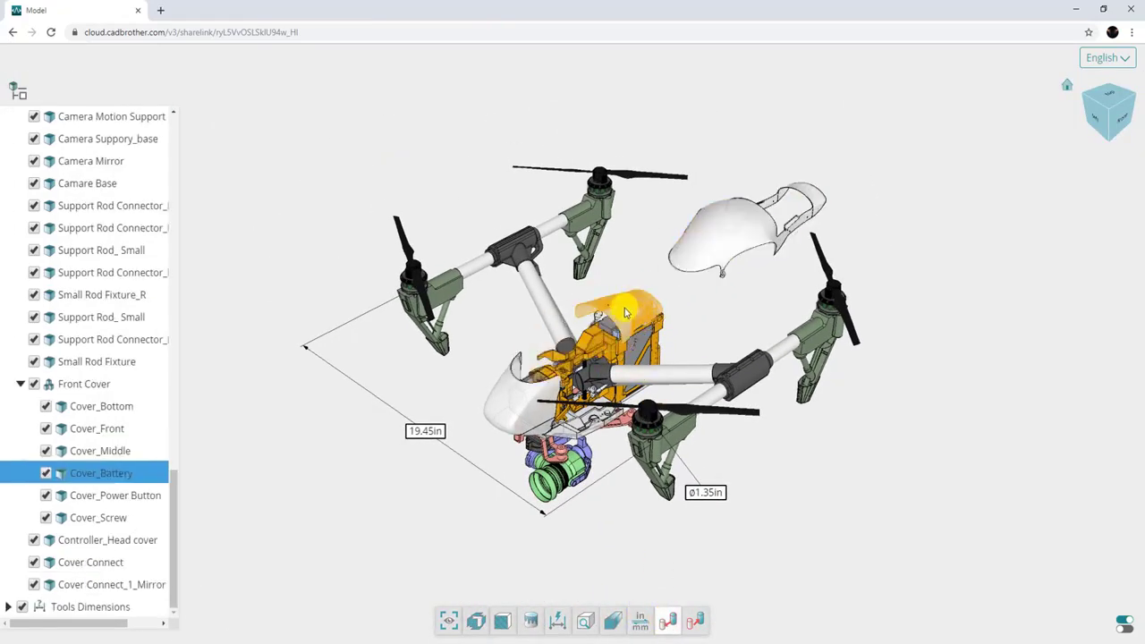
{"action": "left_click_drag", "start_coordinate": [515, 398], "coordinate": [269, 465]}
{"action": "left_click", "coordinate": [346, 511]}
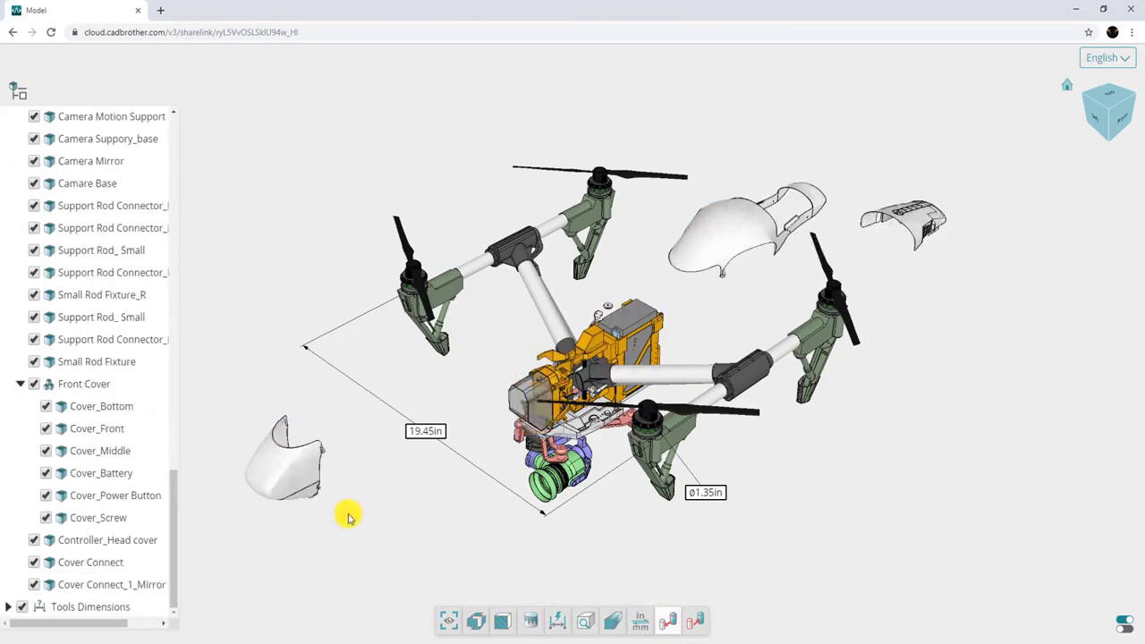
{"action": "right_click", "coordinate": [349, 516]}
{"action": "left_click", "coordinate": [366, 542]}
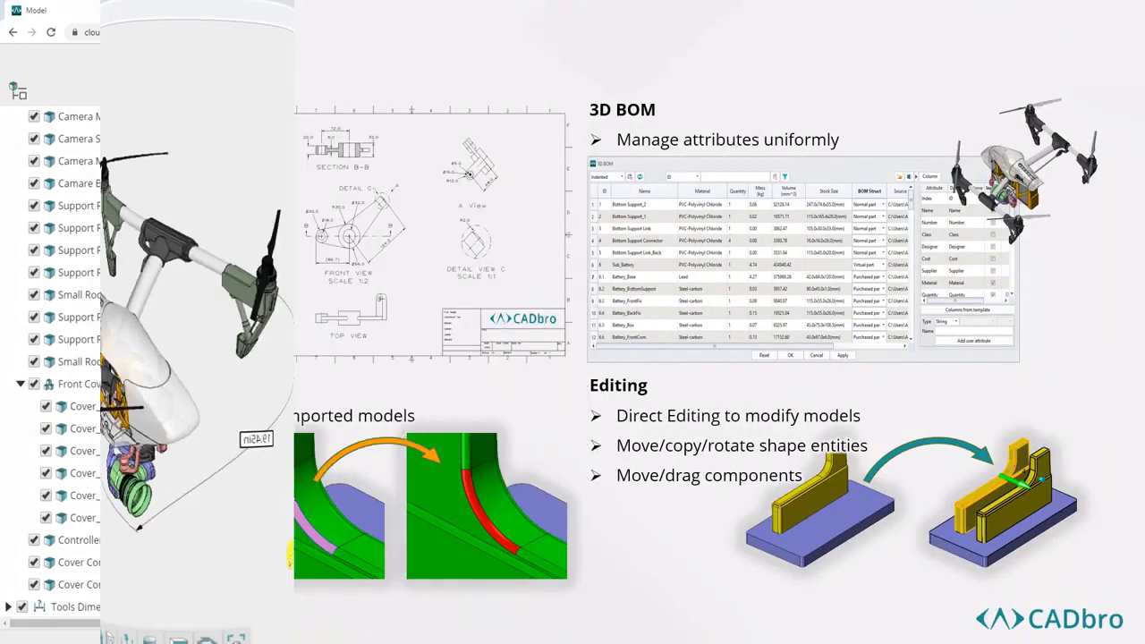